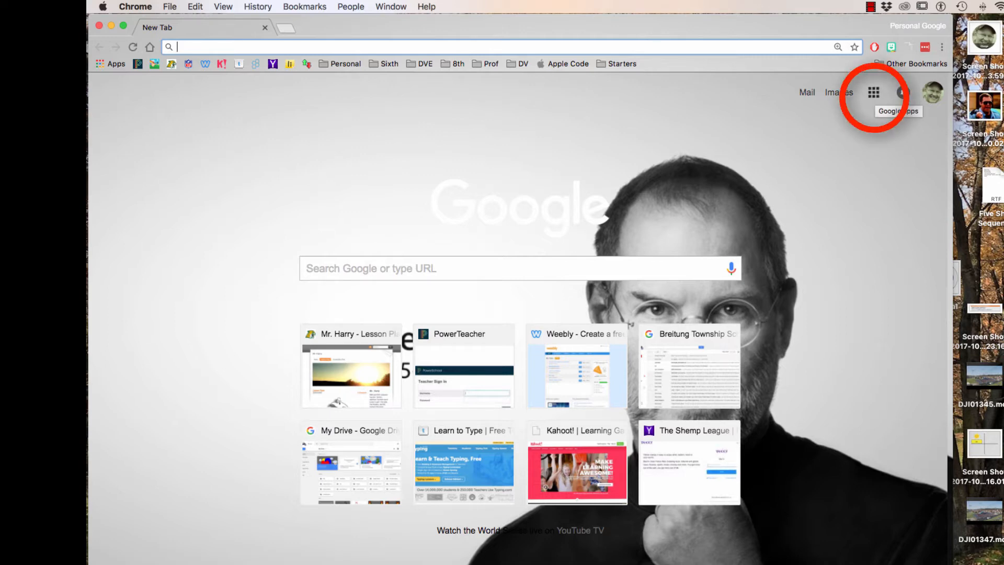
Open Google Drive and create a new blank Google Sheets spreadsheet.
click(874, 92)
click(892, 128)
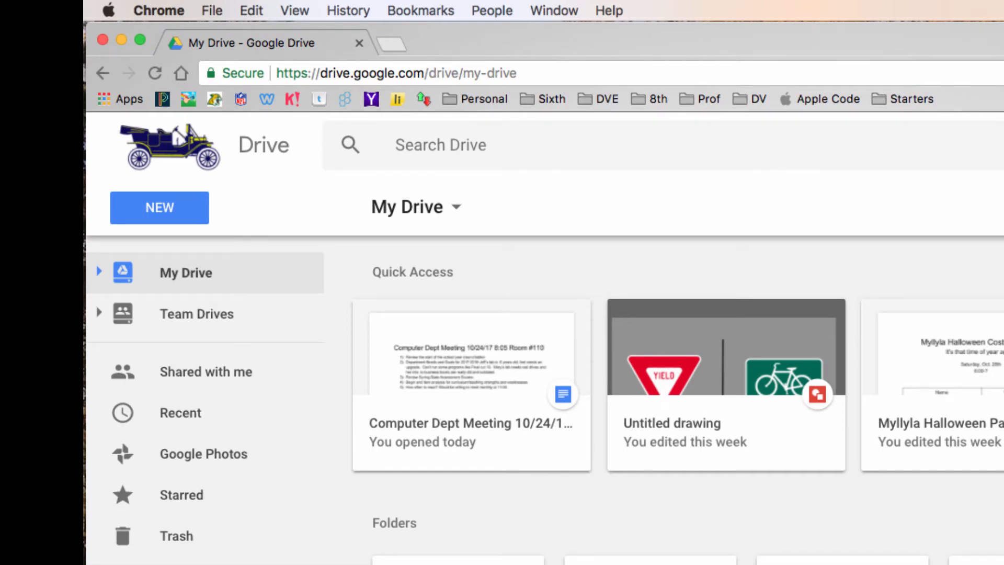
click(160, 207)
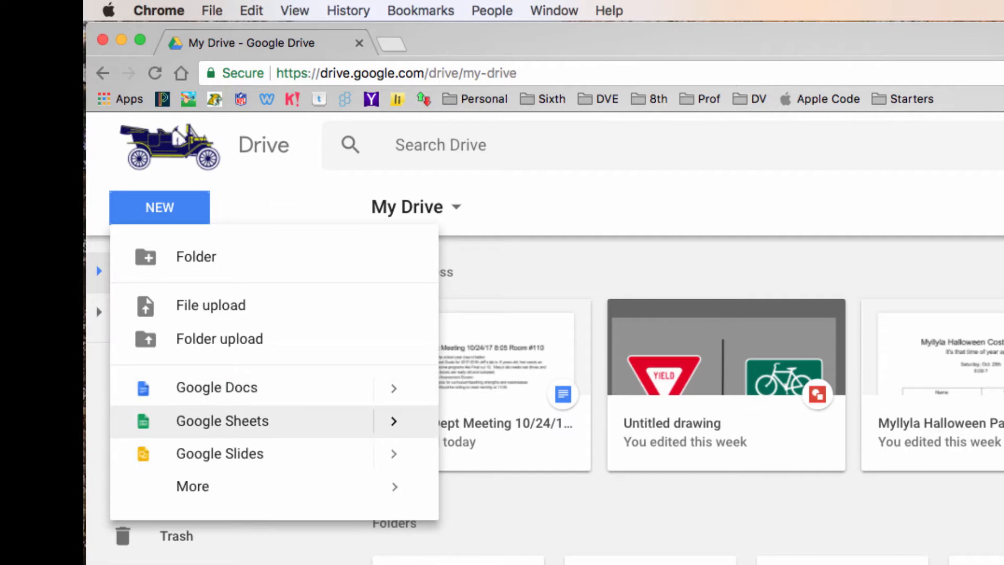
click(222, 421)
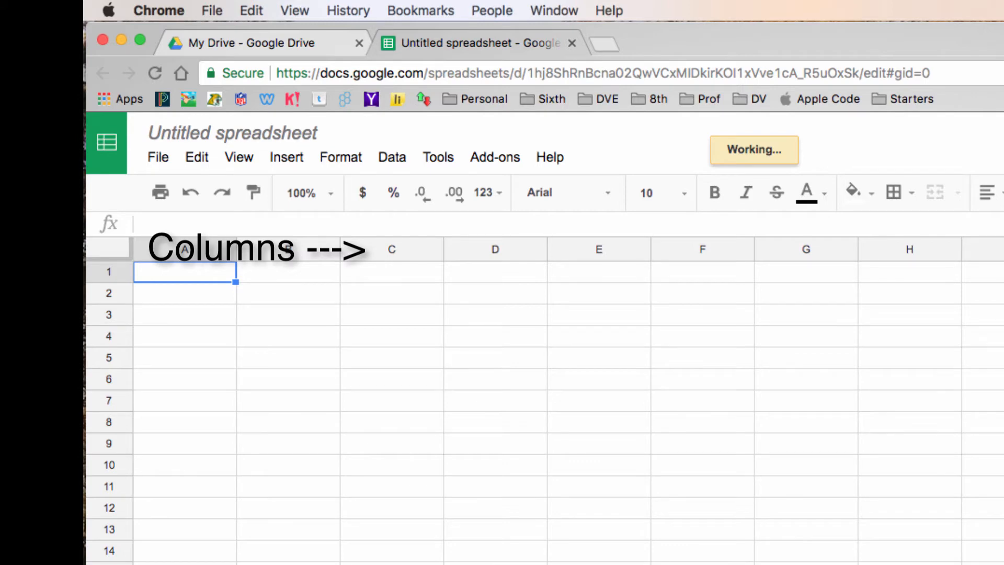
Rename the untitled spreadsheet as Bowling SS.
click(230, 133)
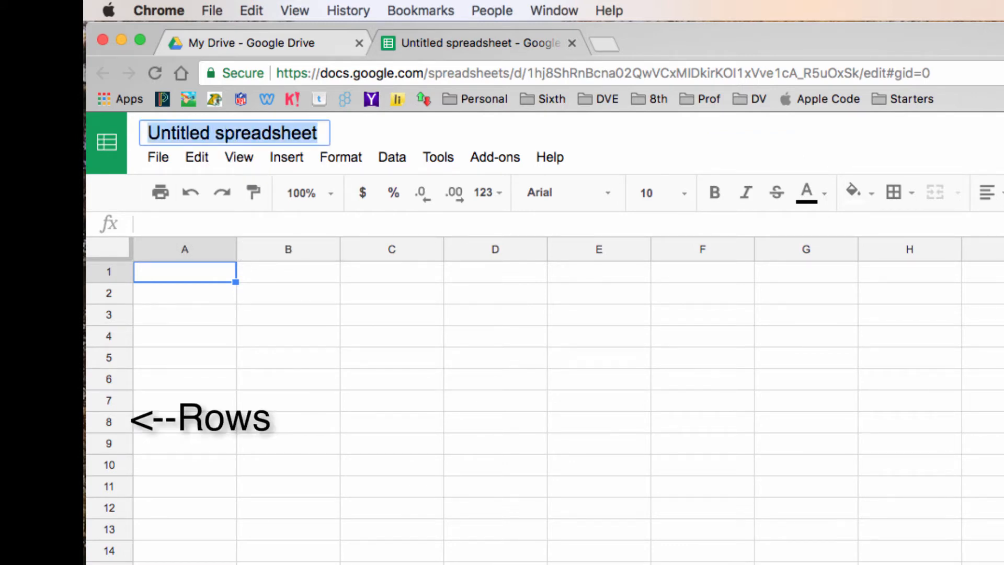
text(Bowling S)
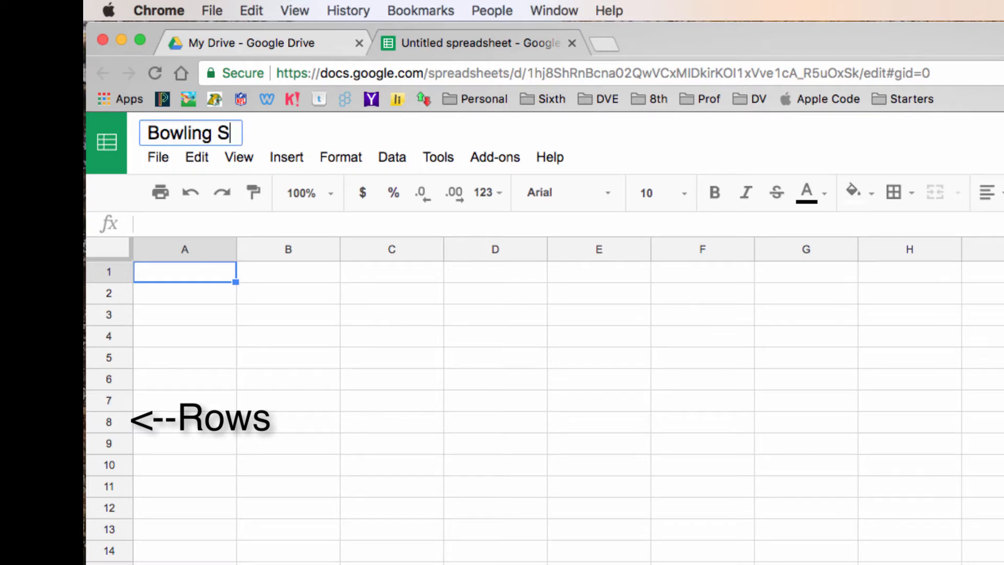
text(S)
click(184, 315)
click(185, 272)
click(392, 400)
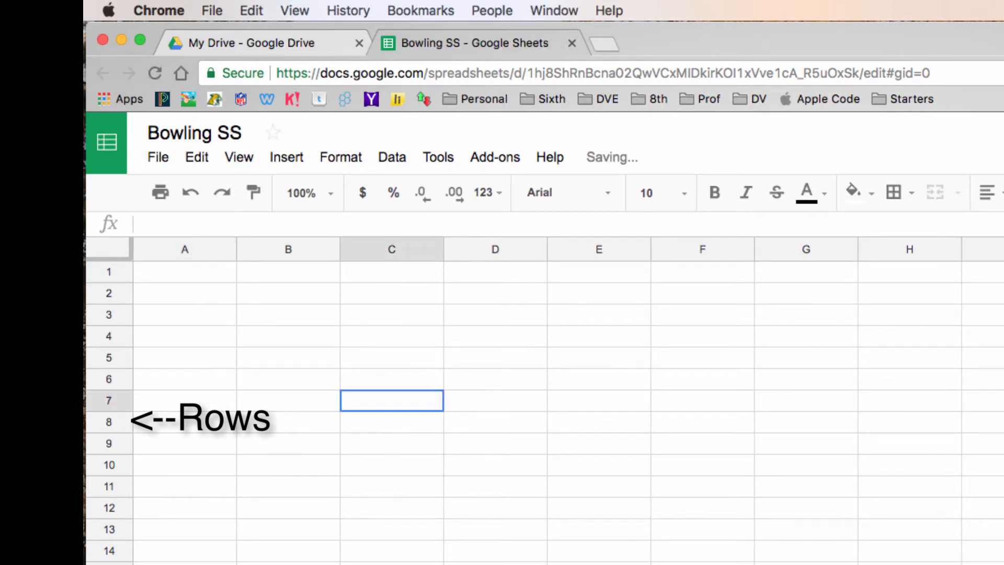
click(495, 337)
click(495, 315)
click(495, 272)
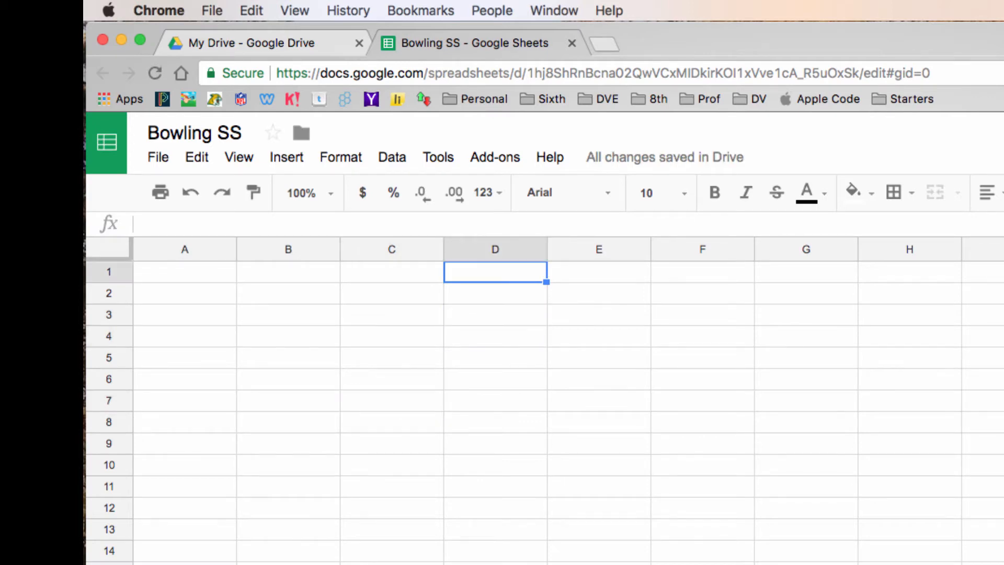
click(288, 294)
click(496, 400)
click(392, 486)
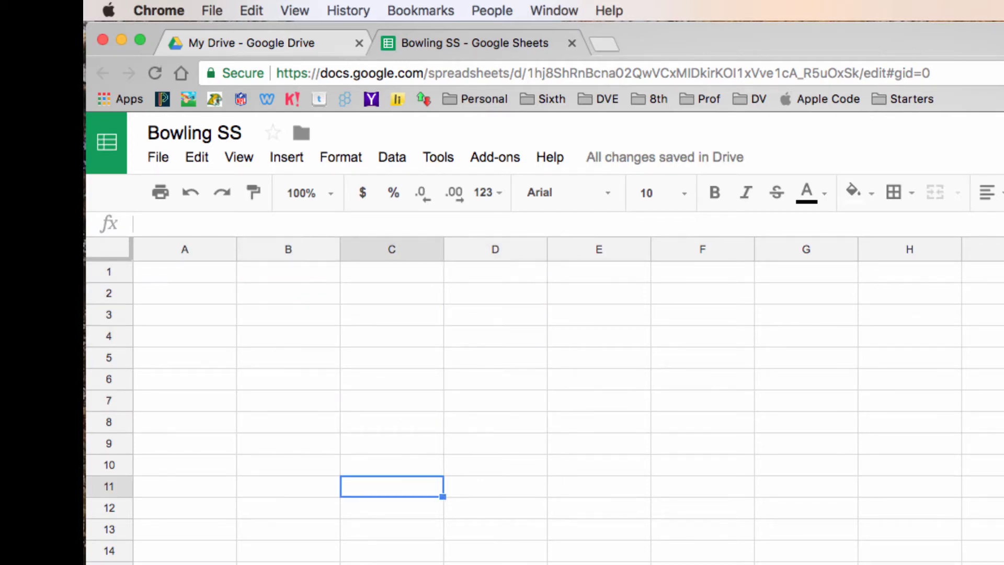
click(288, 358)
click(184, 272)
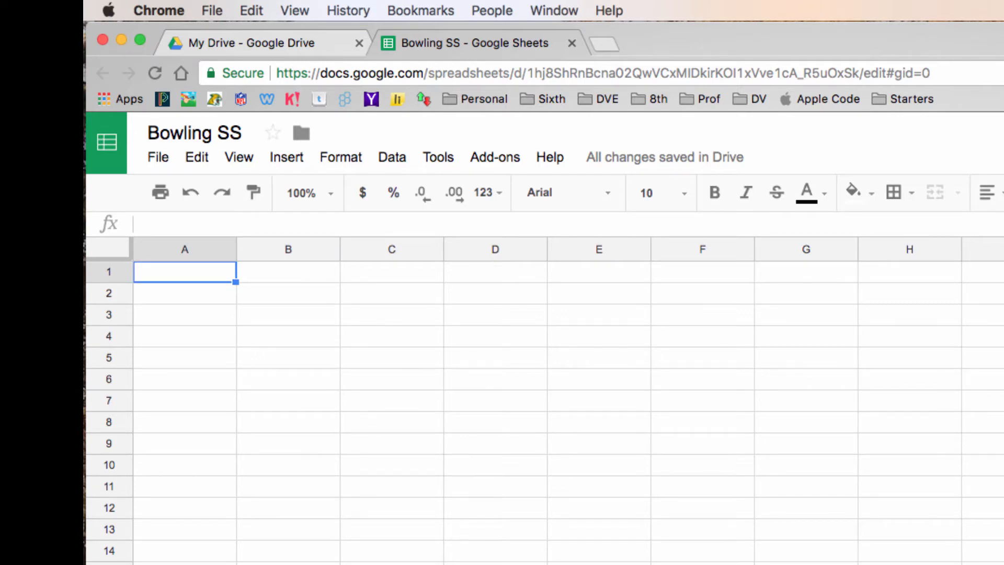
click(495, 272)
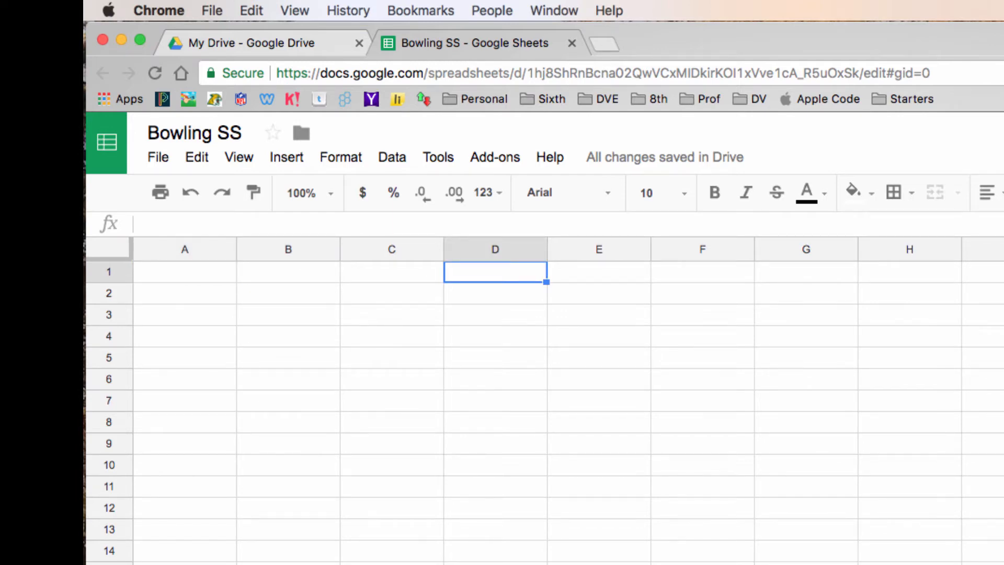
click(185, 400)
click(806, 487)
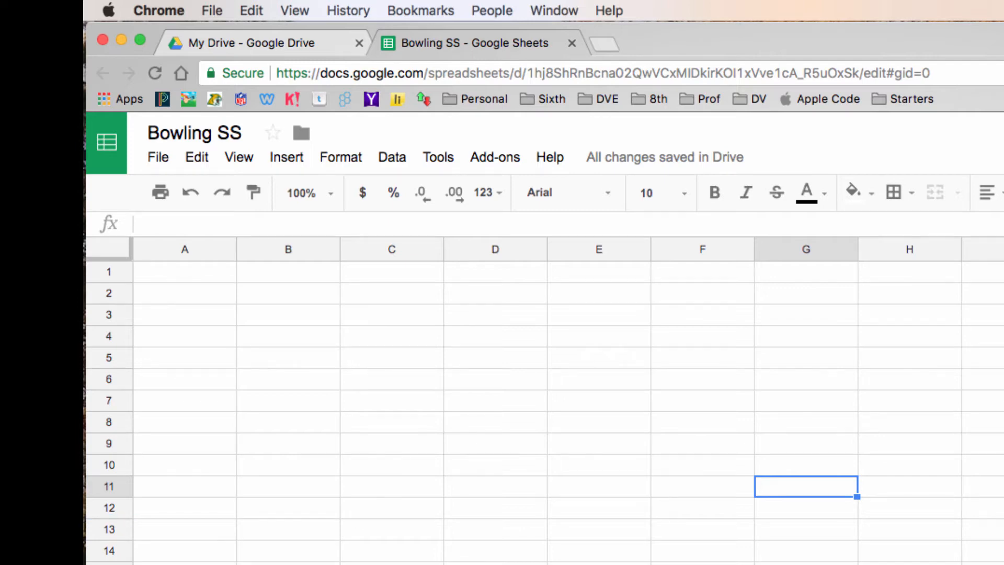
Enter the title "Bowling WIth Friends" in cell A1.
click(185, 272)
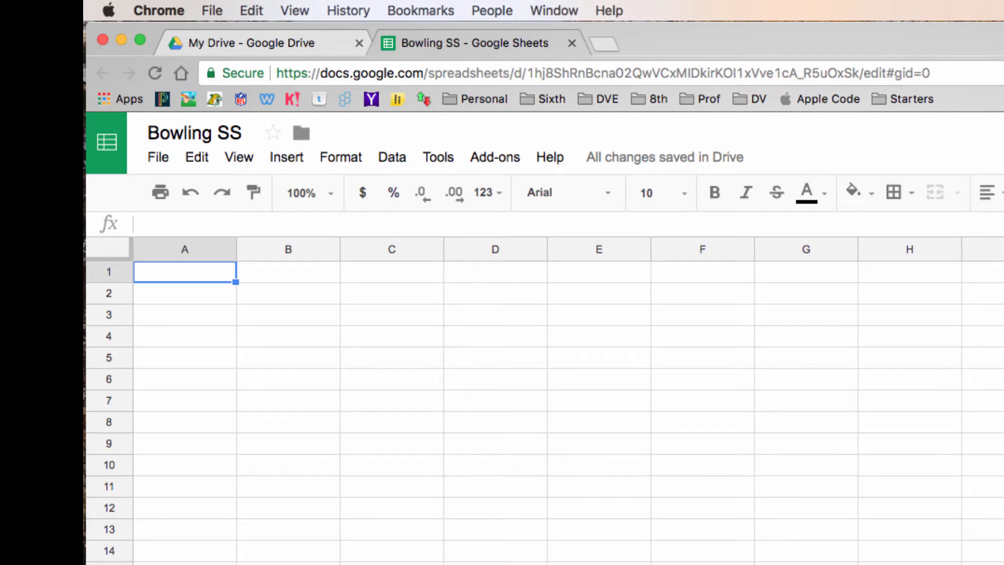
text(B)
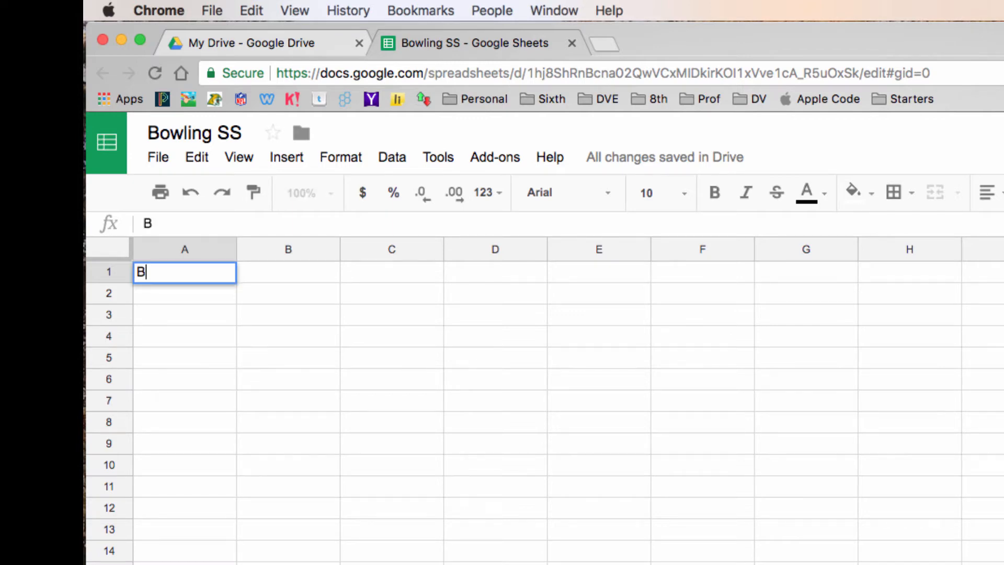
text(owling WIth Firend)
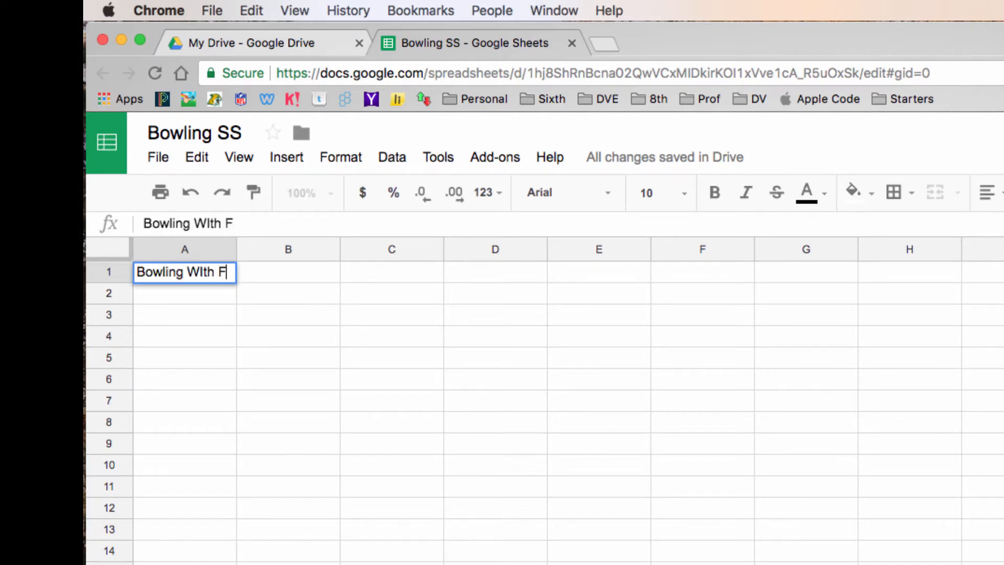
key(BackSpace)
key(BackSpace)
key(BackSpace)
key(BackSpace)
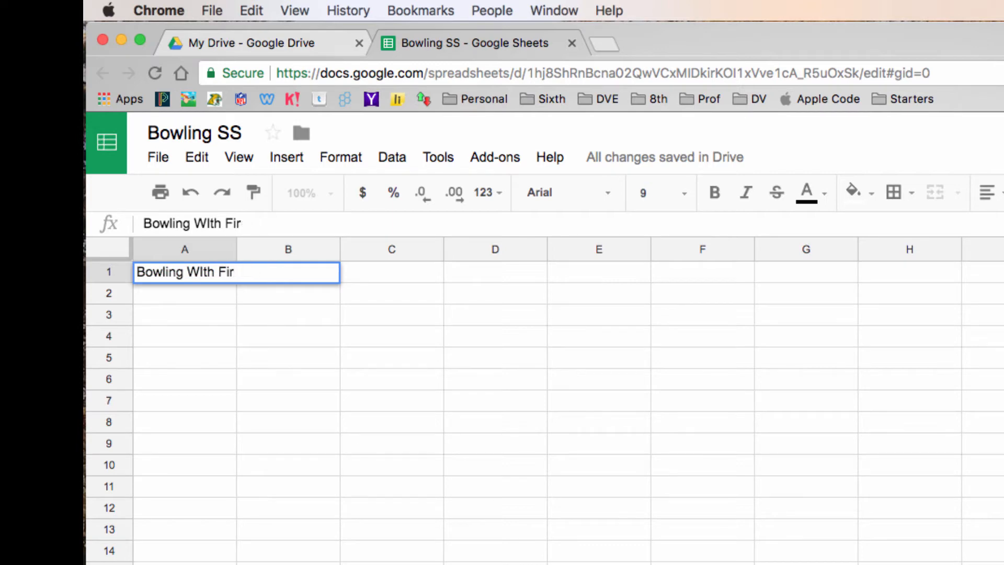
text(redn)
key(BackSpace)
key(BackSpace)
text(nds)
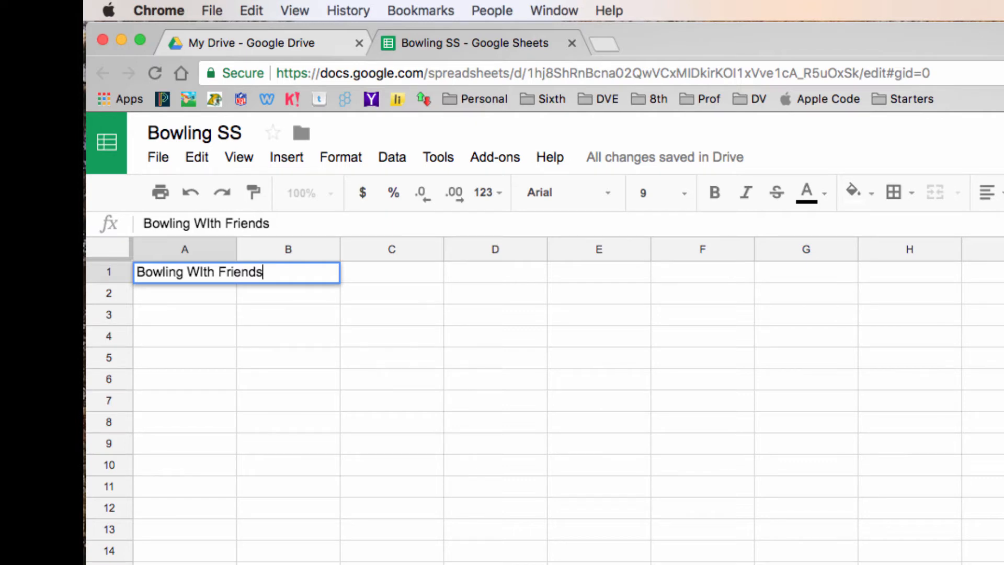
key(BackSpace)
key(BackSpace)
key(BackSpace)
key(BackSpace)
key(BackSpace)
key(BackSpace)
key(BackSpace)
key(BackSpace)
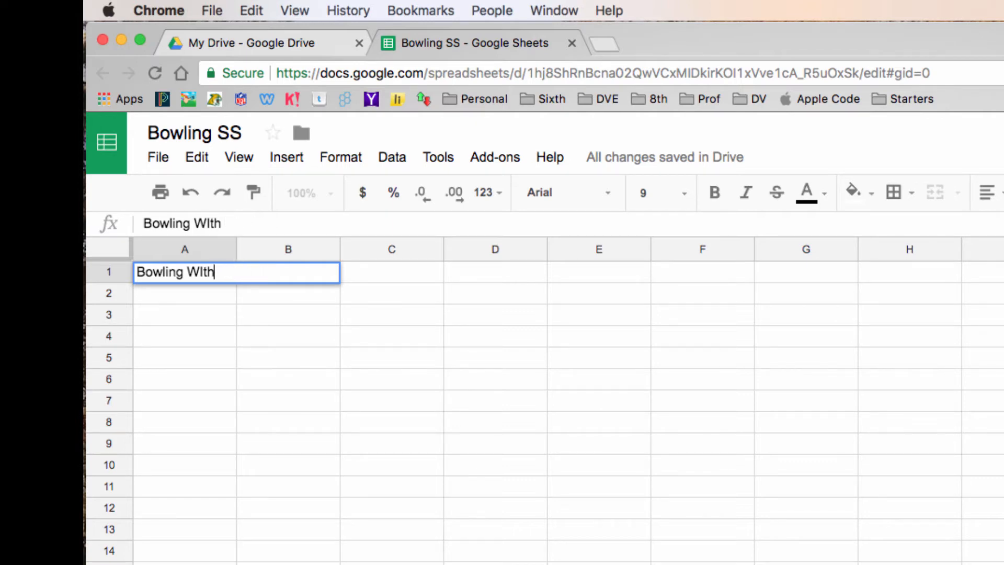
text(Friends)
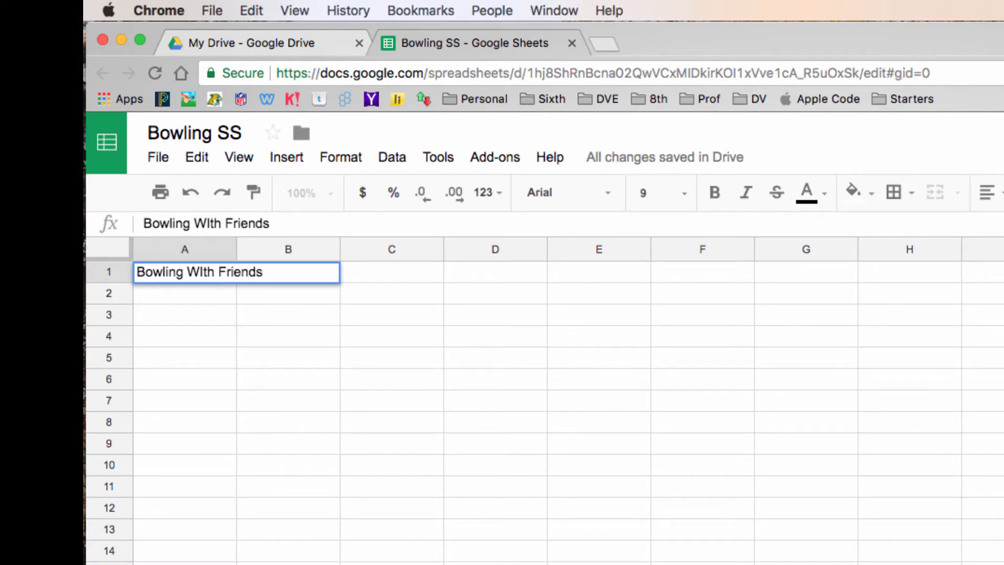
key(Return)
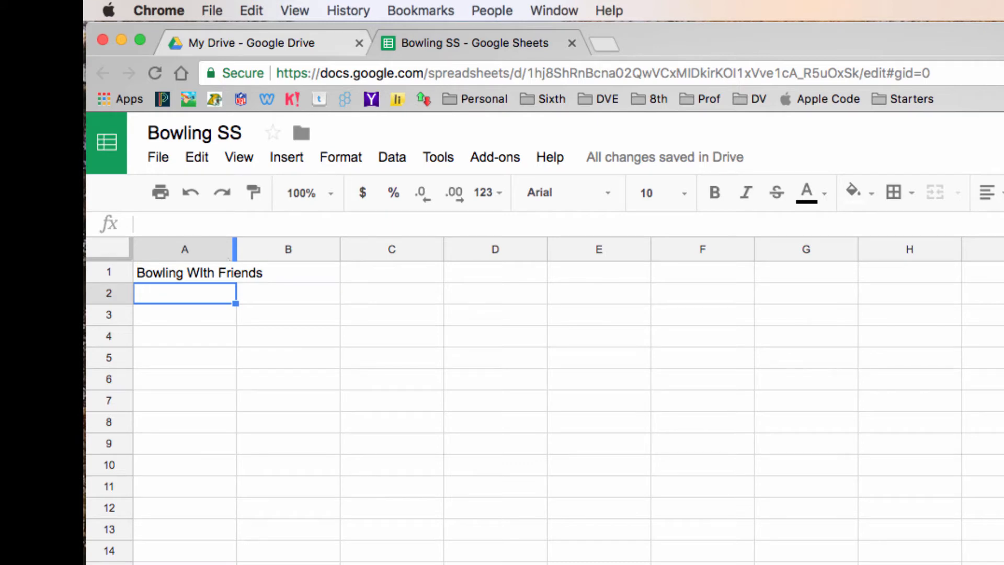
Widen column A so the whole title in A1 fits inside its cell.
click(235, 272)
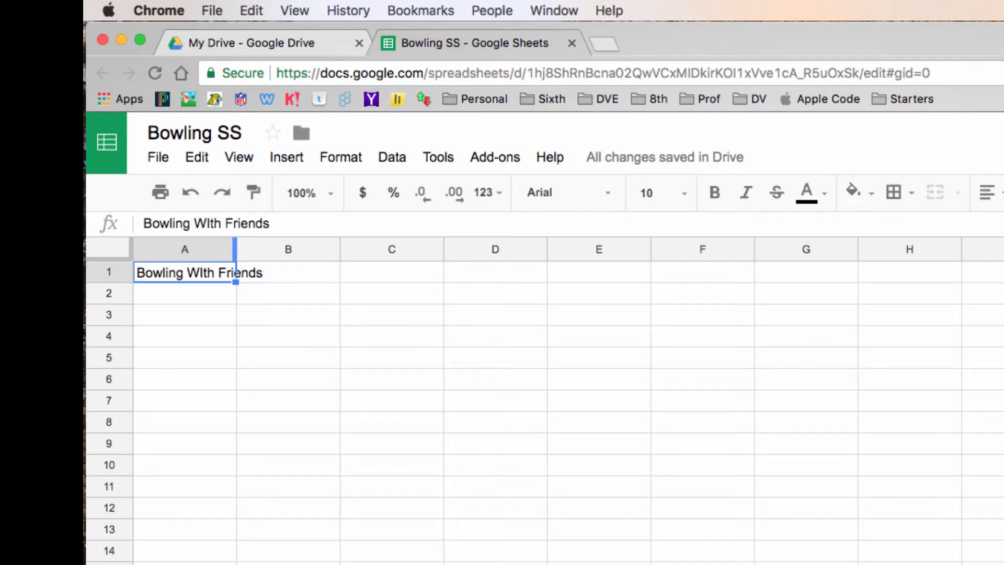
drag(235, 248, 272, 249)
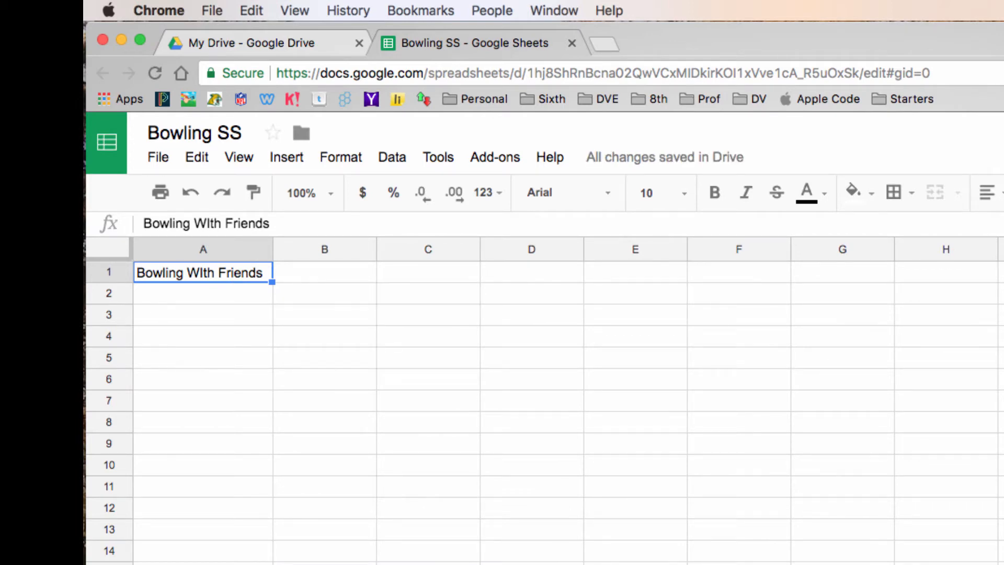
Enter the column heading "Bowler" in cell A3.
click(203, 315)
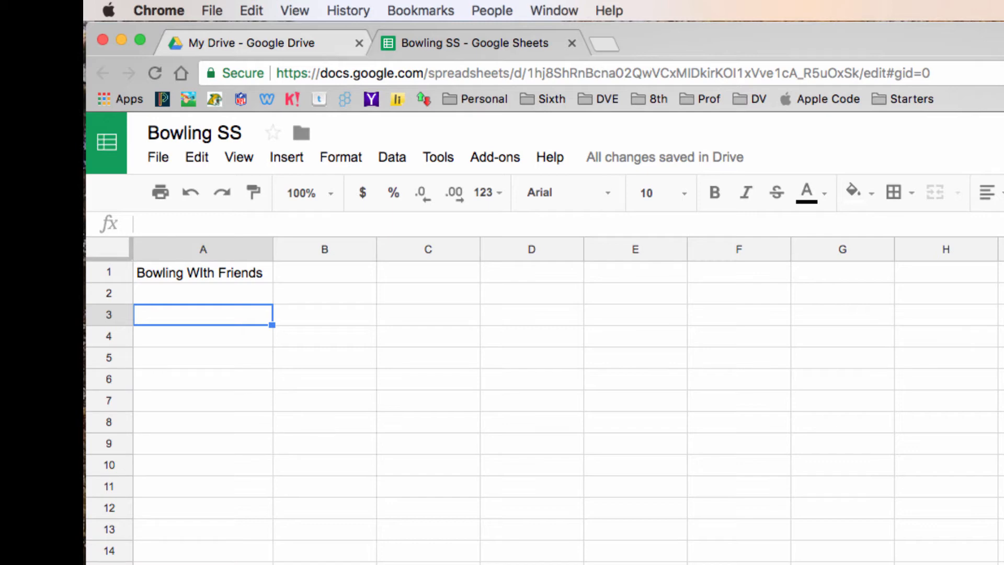
text(Bowler)
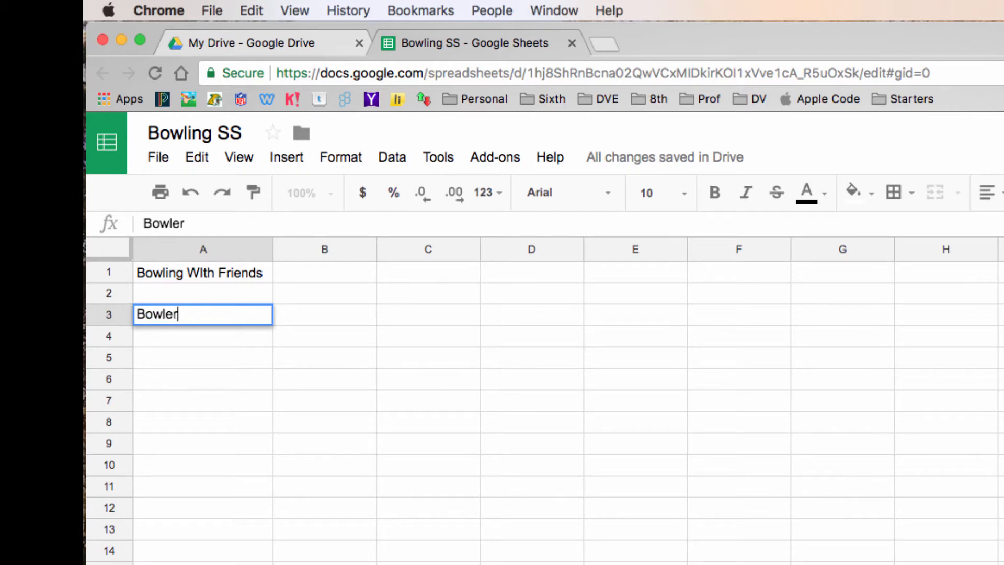
key(Return)
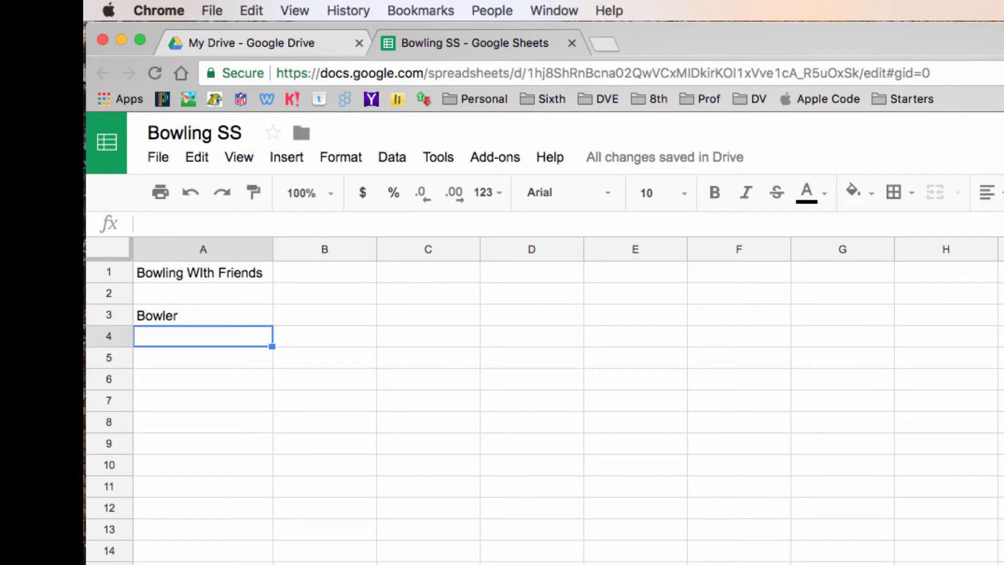
List the first four bowlers' titles and surnames below the heading, in cells A4 to A7.
text(Mr. Harry)
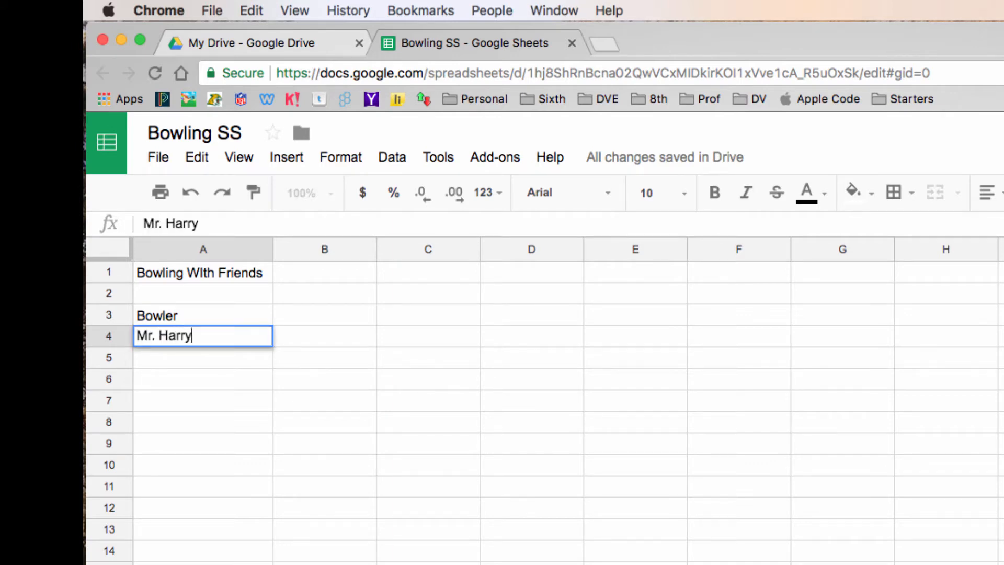
key(Return)
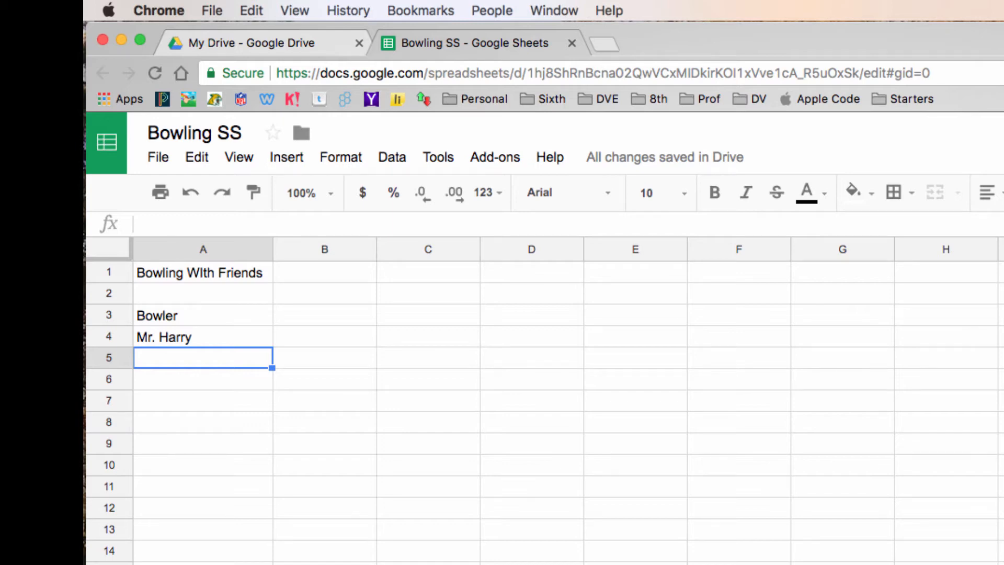
text(Mrs. Hofer)
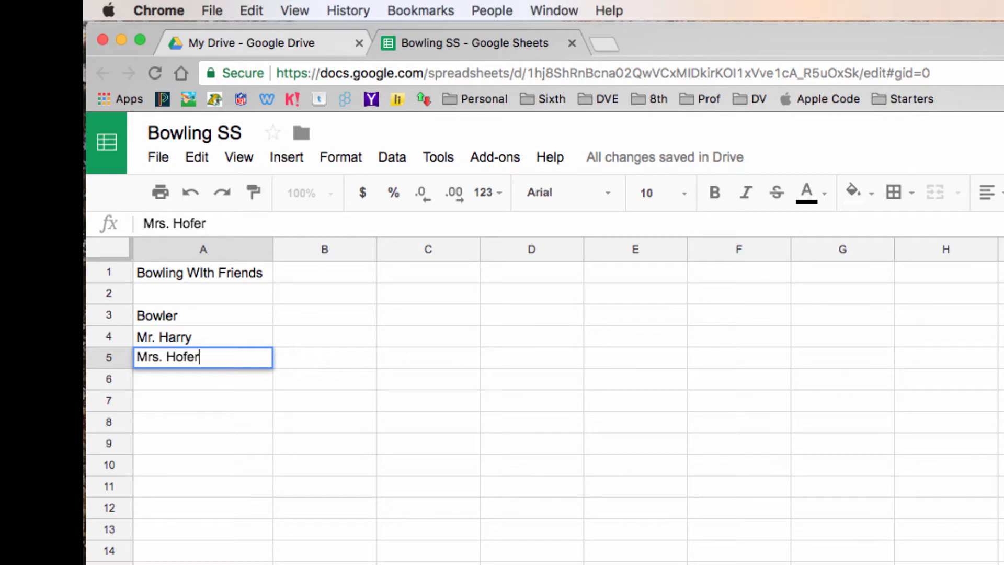
key(Return)
text(Mrs. S)
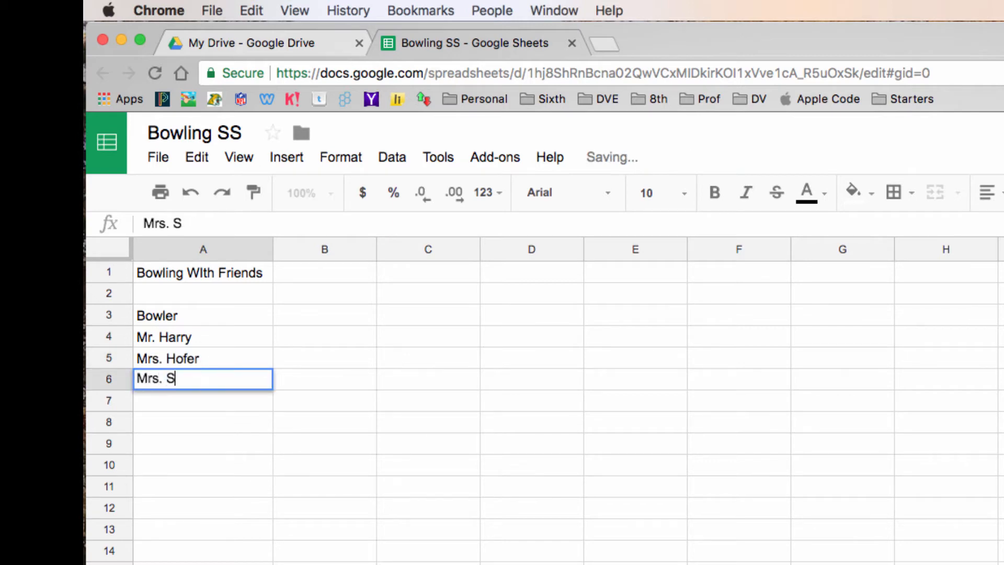
text(cott)
key(Return)
text(Mr)
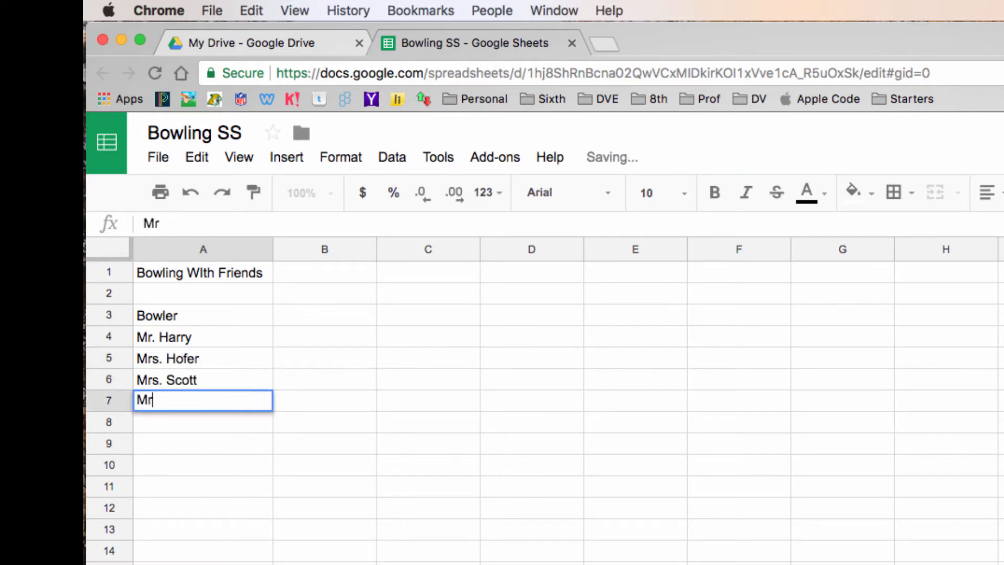
text(. Carey)
key(Return)
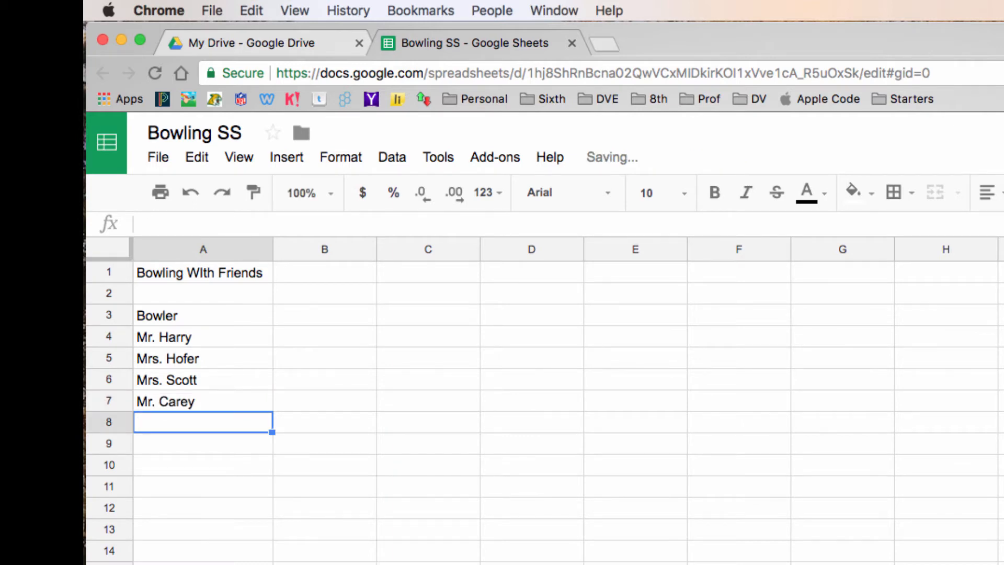
Enter the fifth bowler's title and surname in cell A8.
text(Ms. SHo)
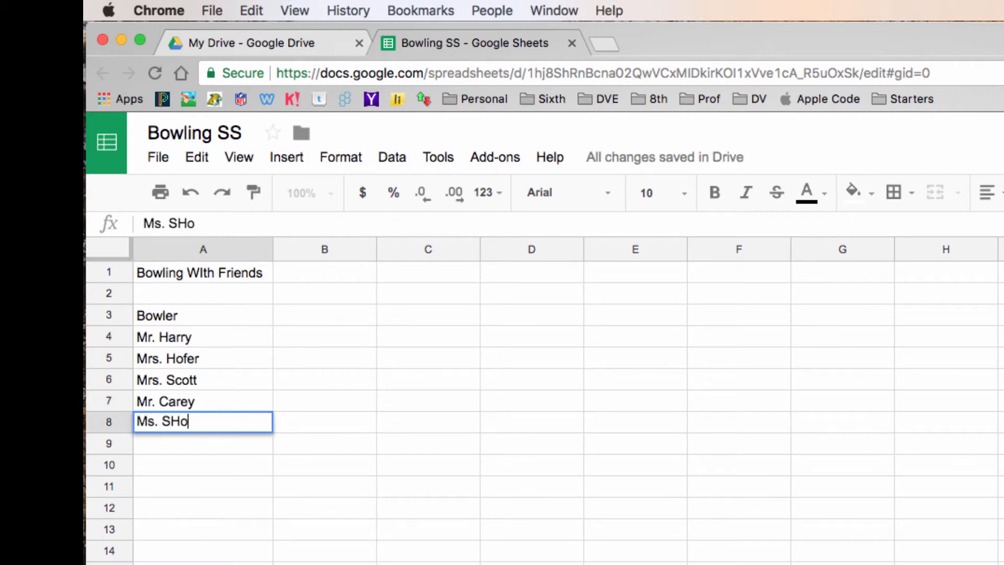
text(r)
key(BackSpace)
key(BackSpace)
key(BackSpace)
text(hjort)
key(BackSpace)
key(BackSpace)
key(BackSpace)
key(BackSpace)
text(ot)
key(BackSpace)
text(rt)
key(Return)
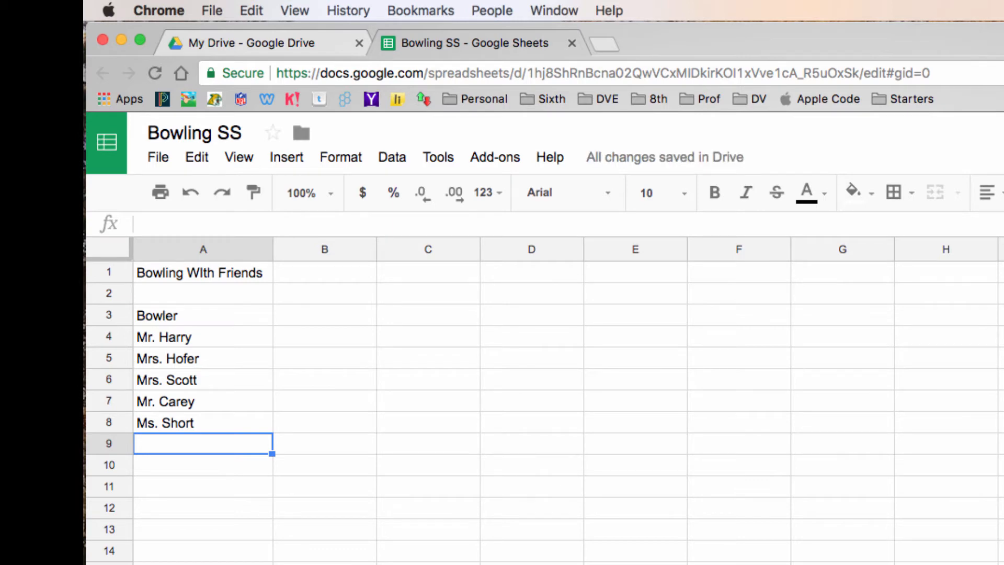
Enter the sixth bowler's title and surname in cell A9.
text(r)
key(BackSpace)
text(Mr)
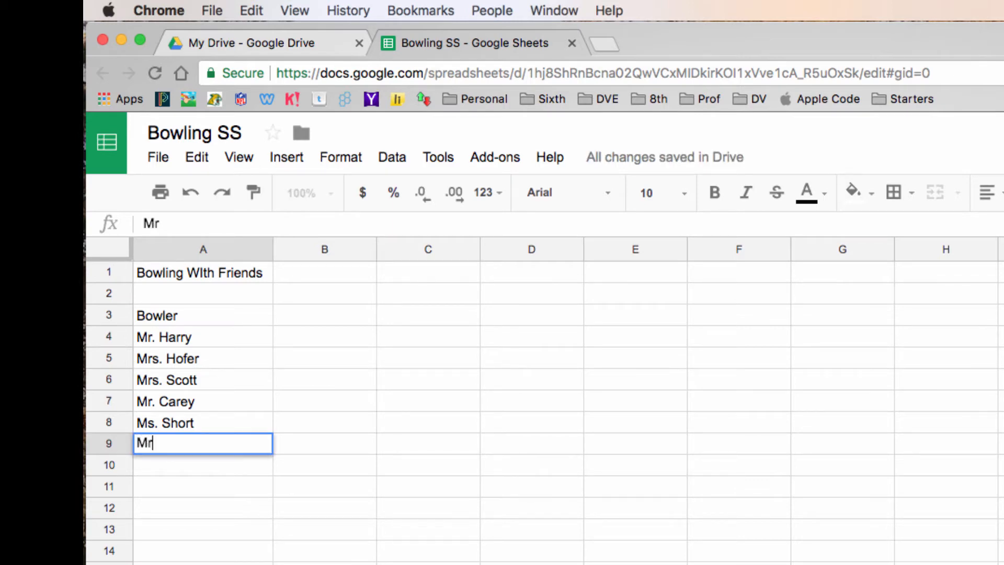
text(s. Lwa)
key(BackSpace)
key(BackSpace)
text(aw)
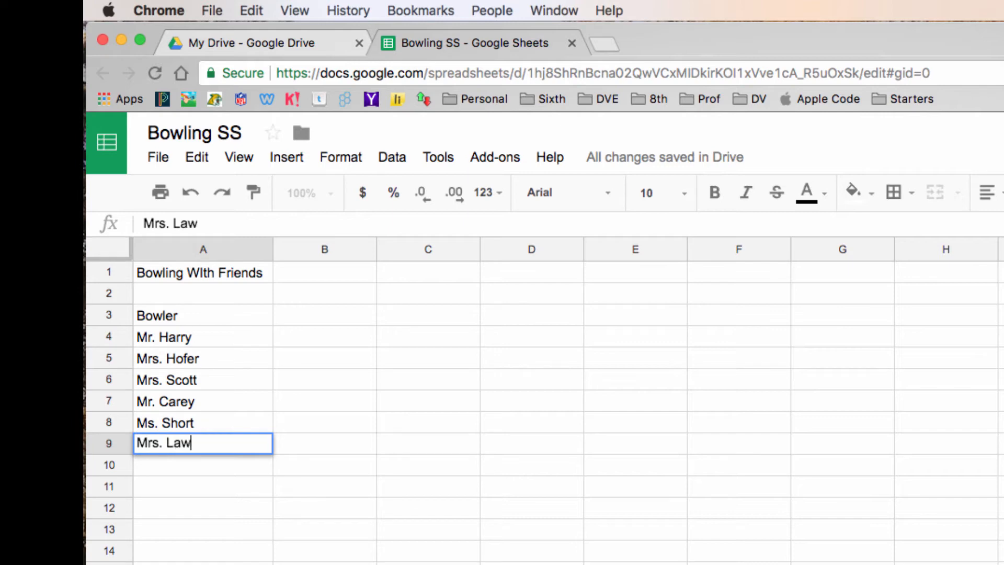
text(ton)
key(Return)
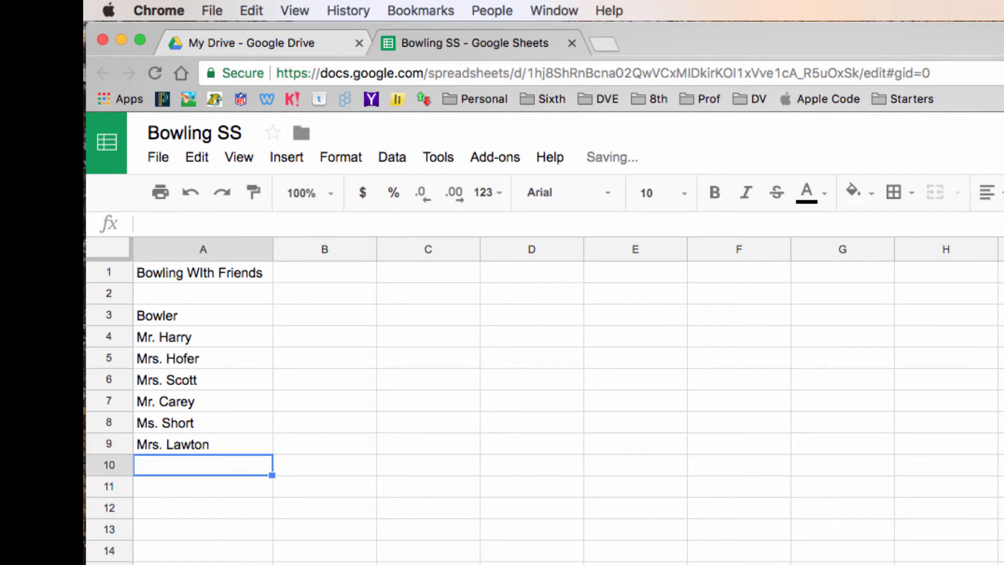
Enter the seventh bowler's title and surname in cell A10.
text(M)
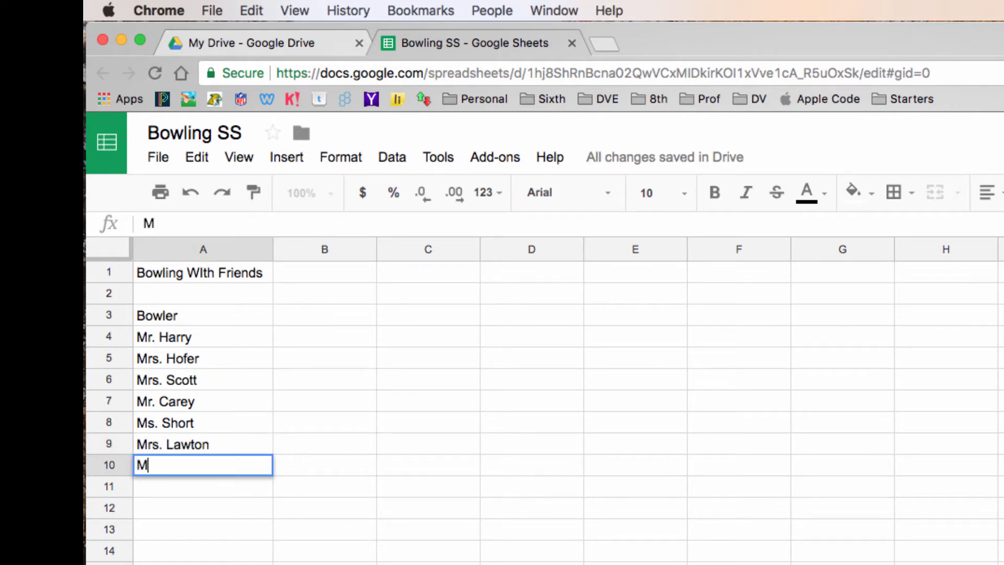
text(rs. Peters)
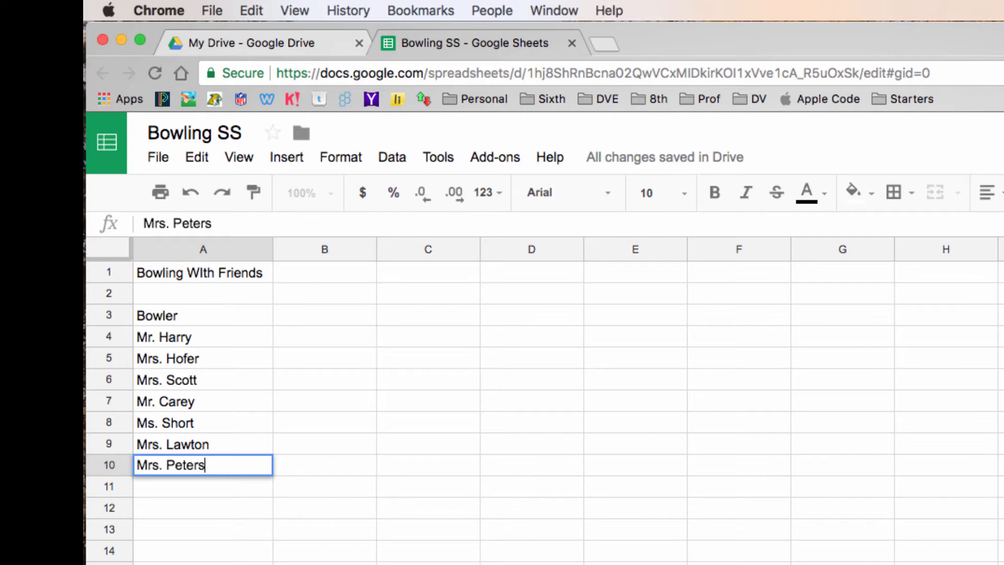
key(Return)
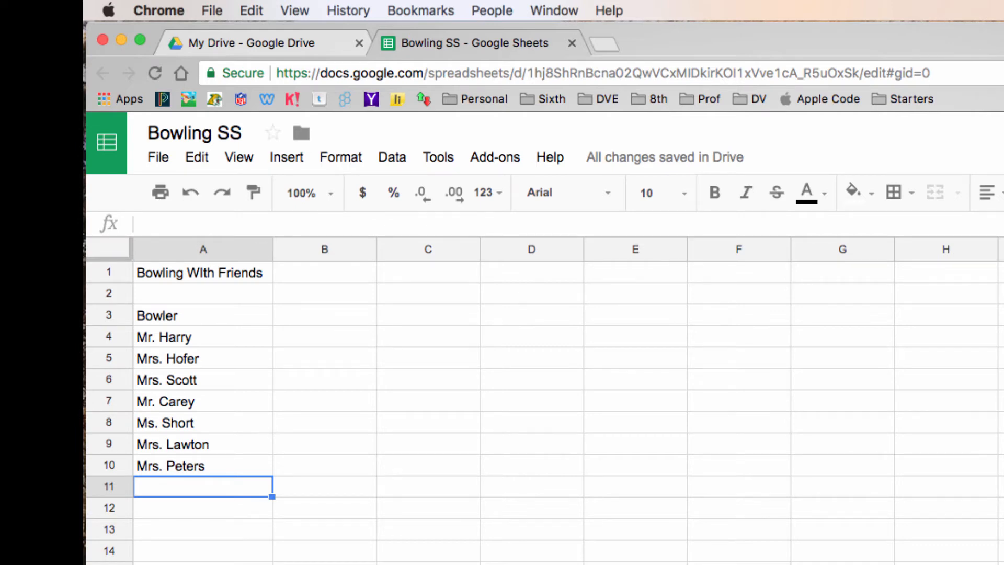
click(324, 315)
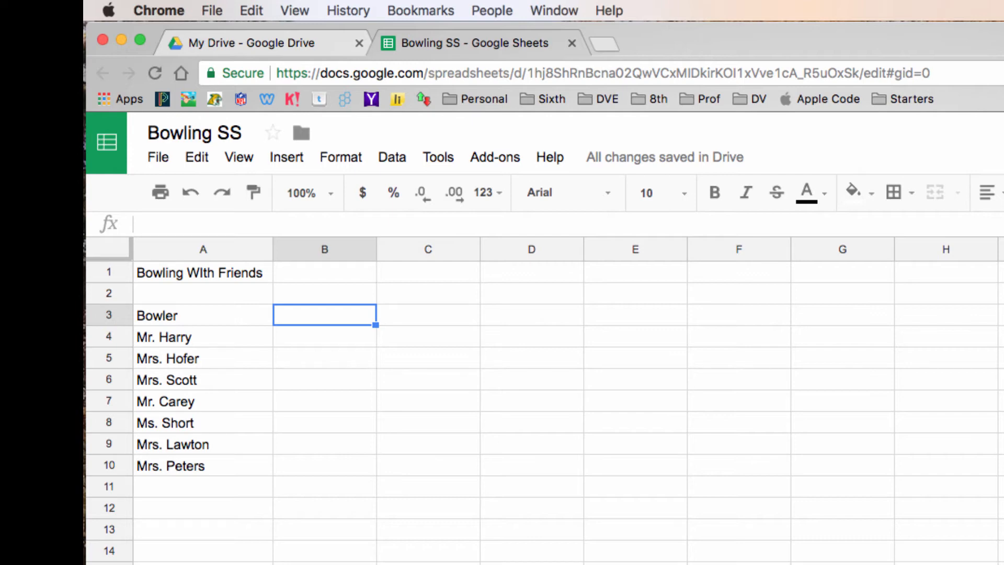
double_click(203, 315)
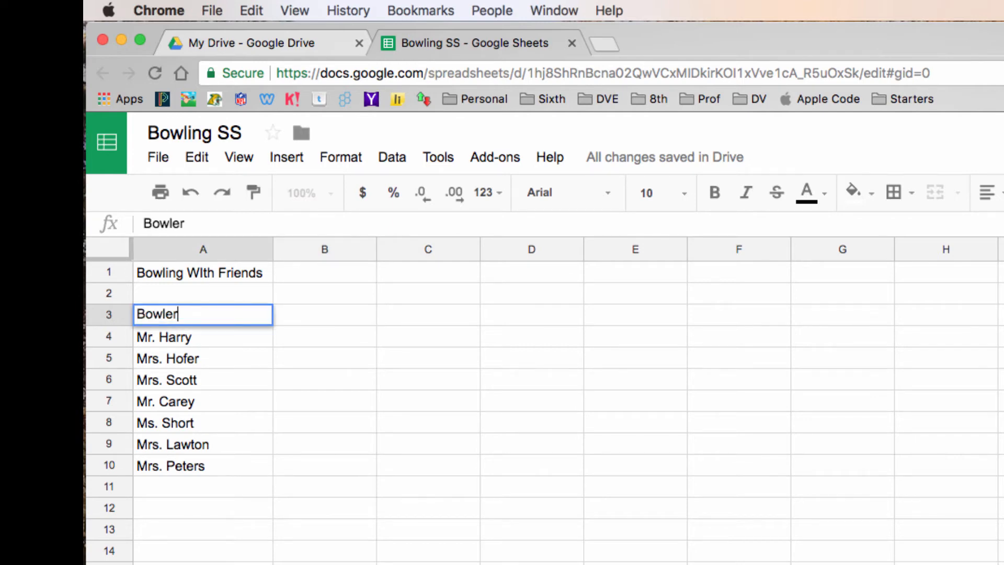
text(s)
key(Return)
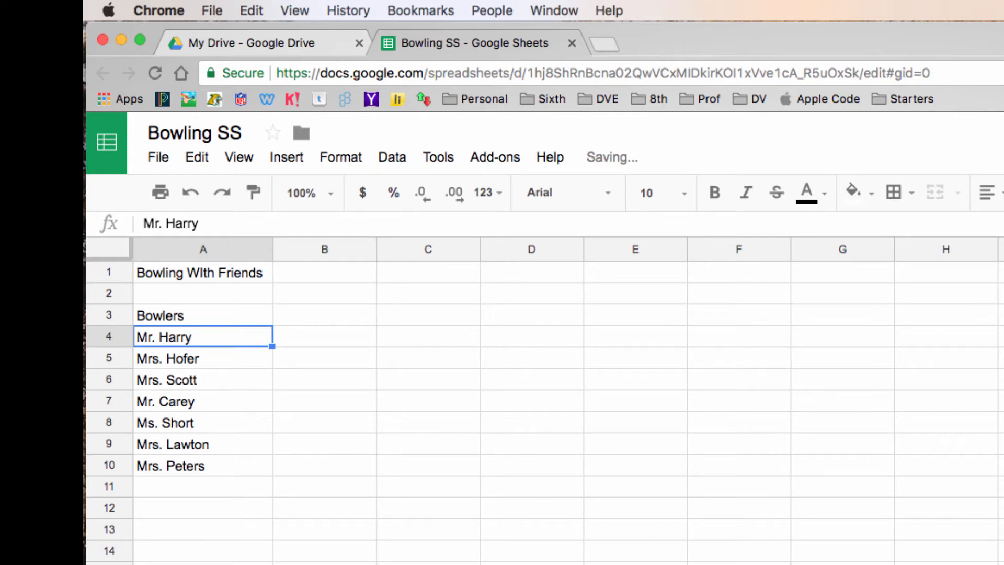
double_click(203, 315)
key(BackSpace)
key(Return)
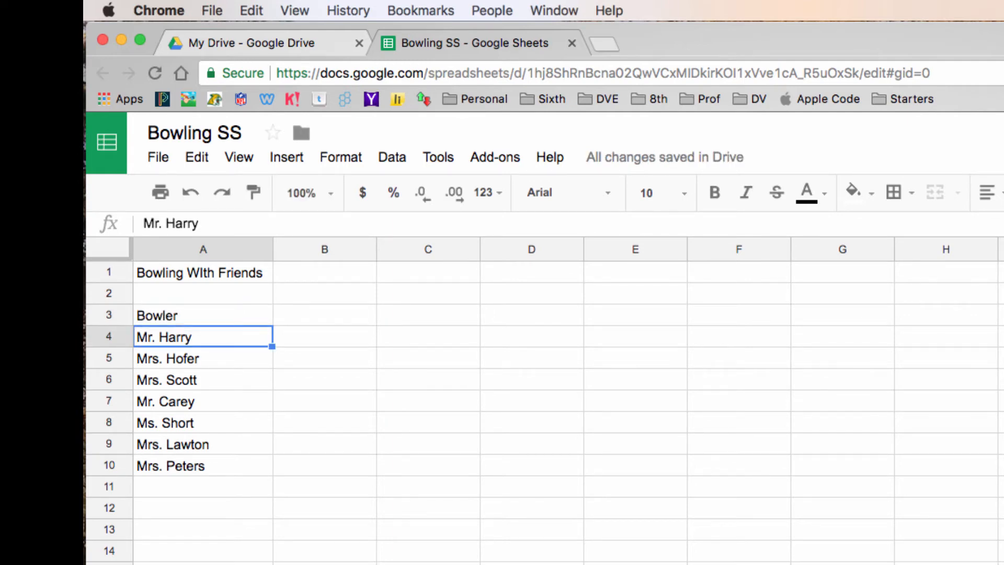
click(203, 507)
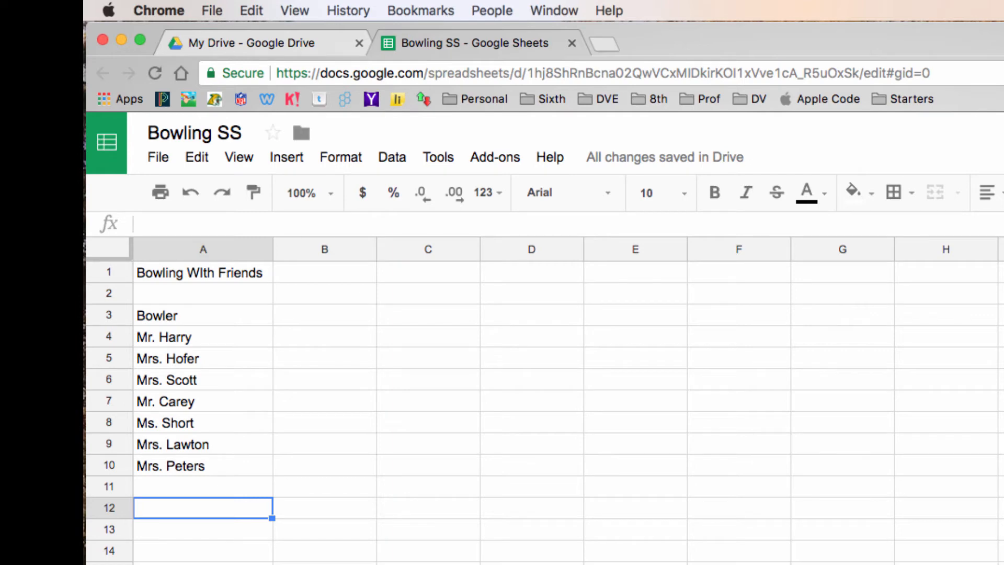
Enter the column headings "Game 1", "Game 2", "Game 3" and "Total" in cells B3 to E3.
click(324, 314)
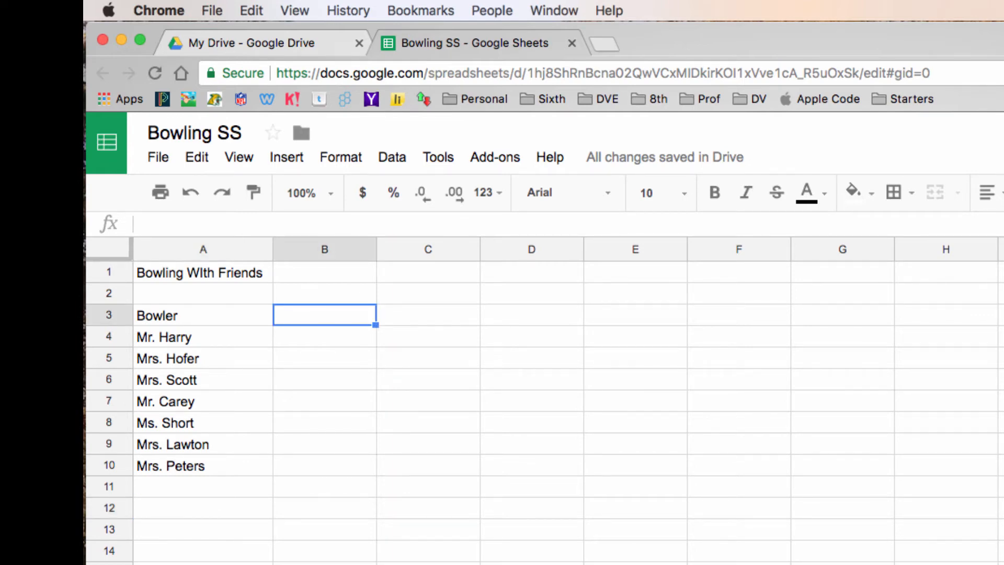
text(Game 1)
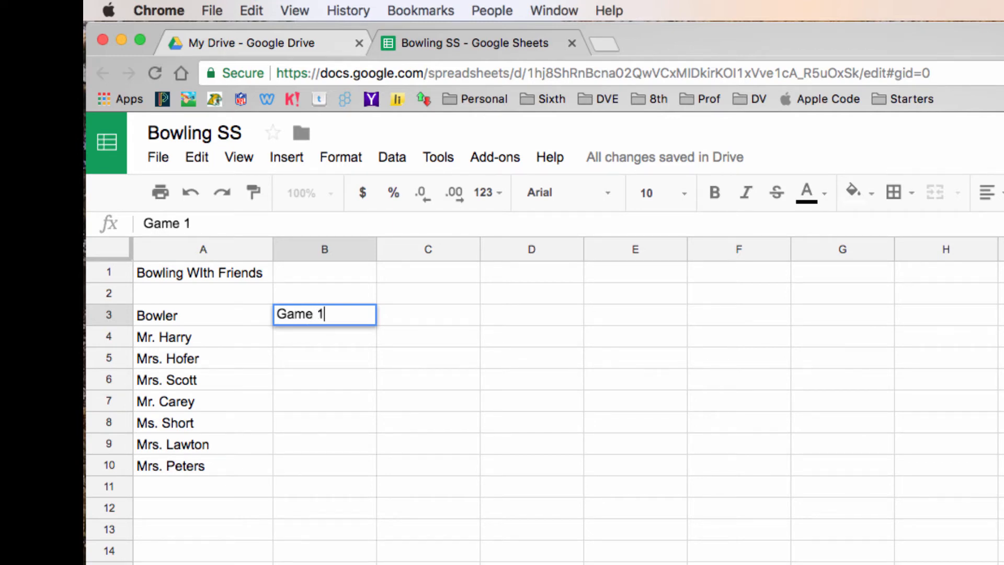
key(Tab)
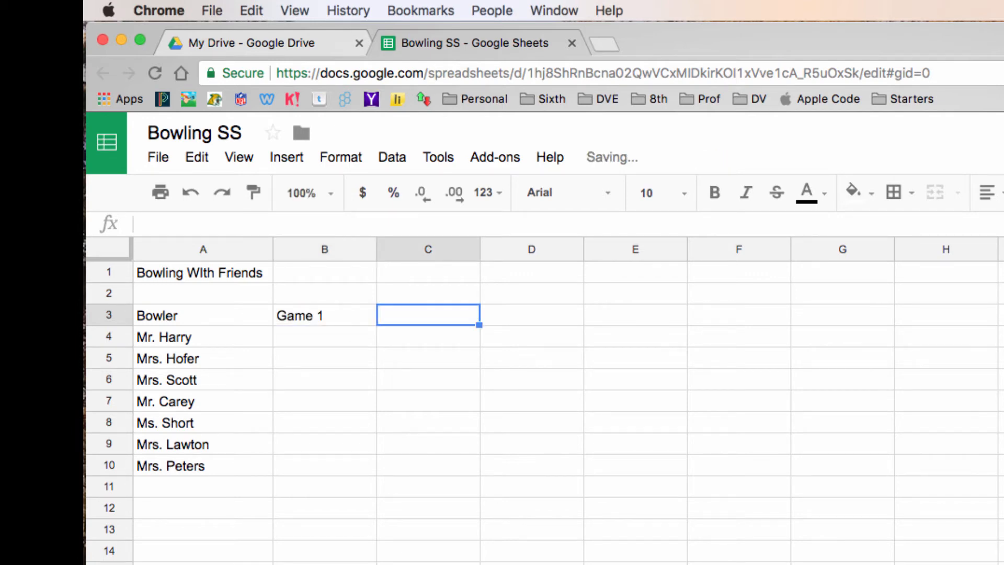
text(G)
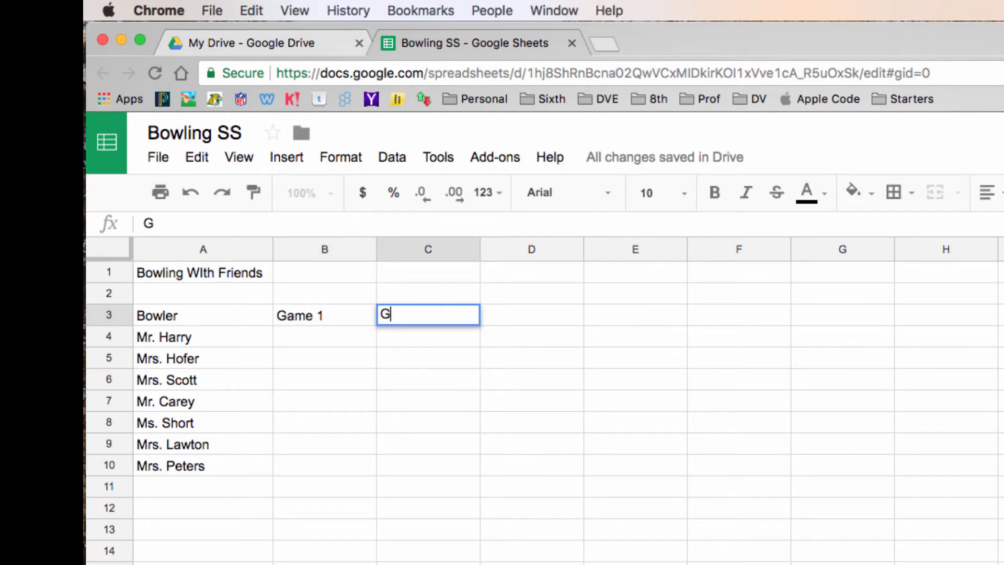
text(ame 2)
key(Tab)
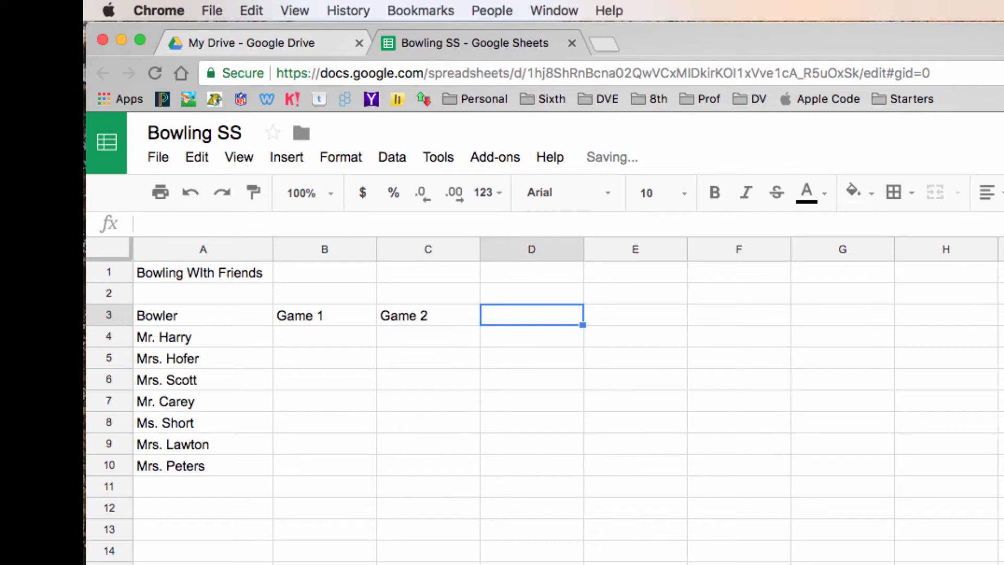
text(Game 3)
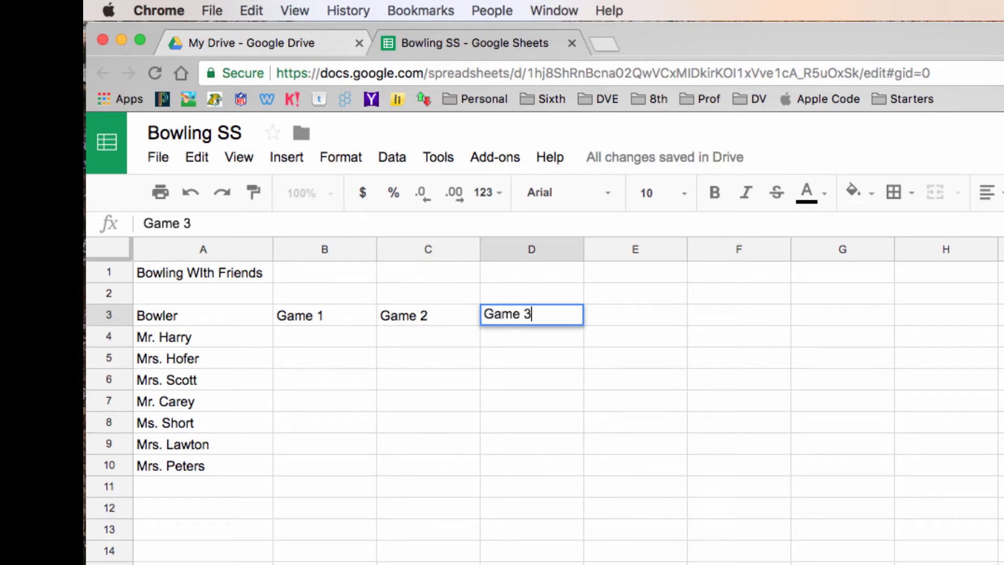
key(Tab)
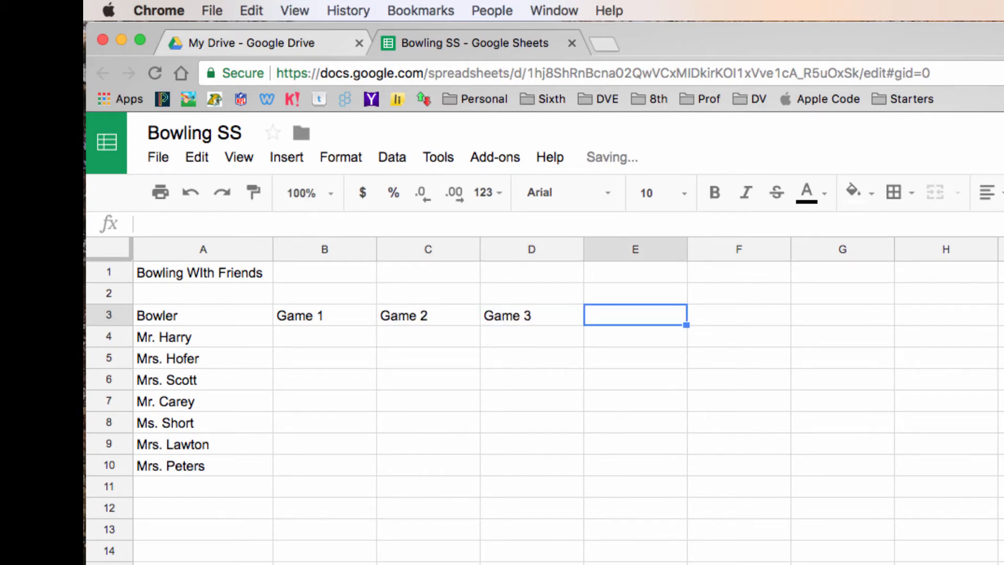
text(Total)
key(Return)
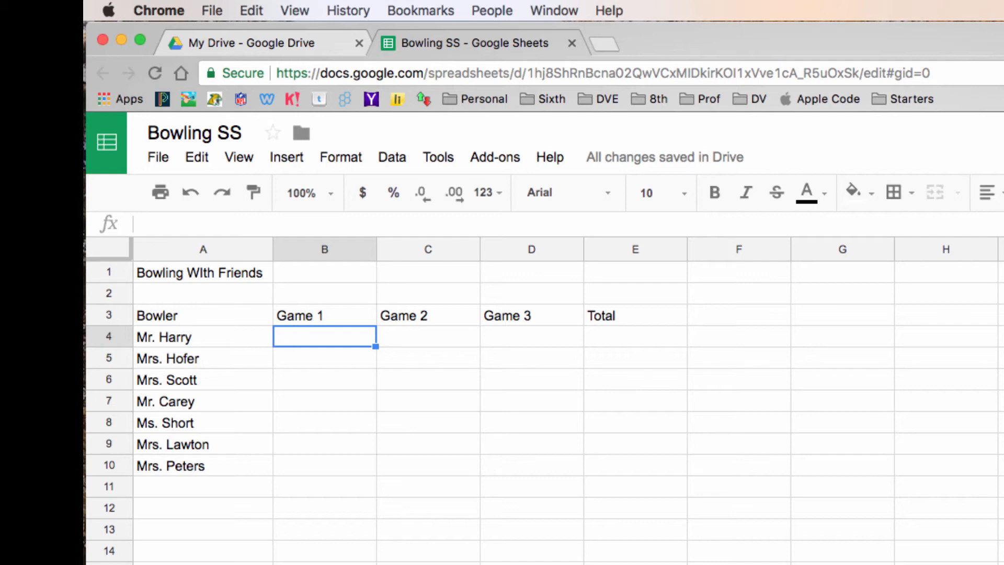
key(Tab)
key(Tab)
key(Tab)
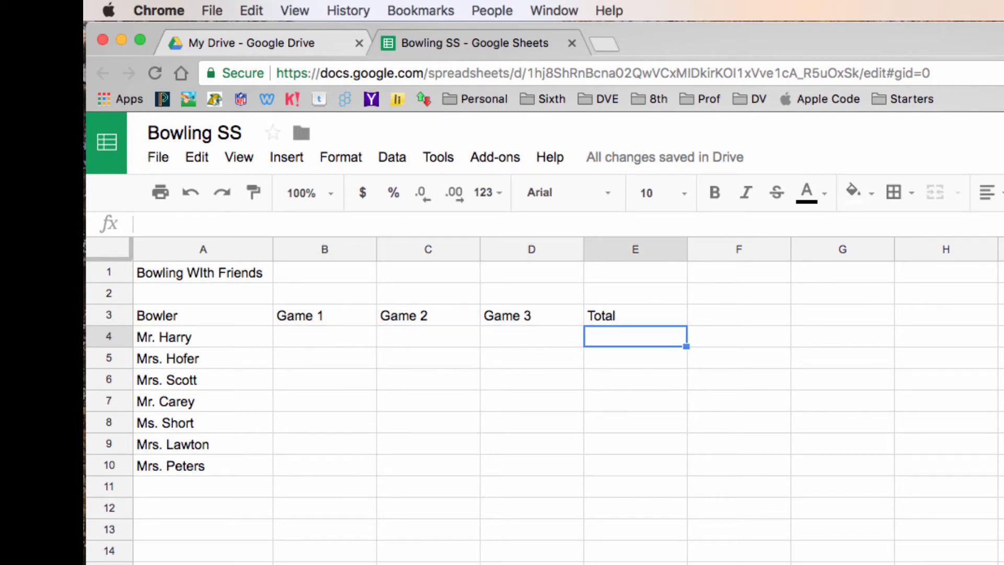
click(532, 337)
click(428, 380)
click(325, 337)
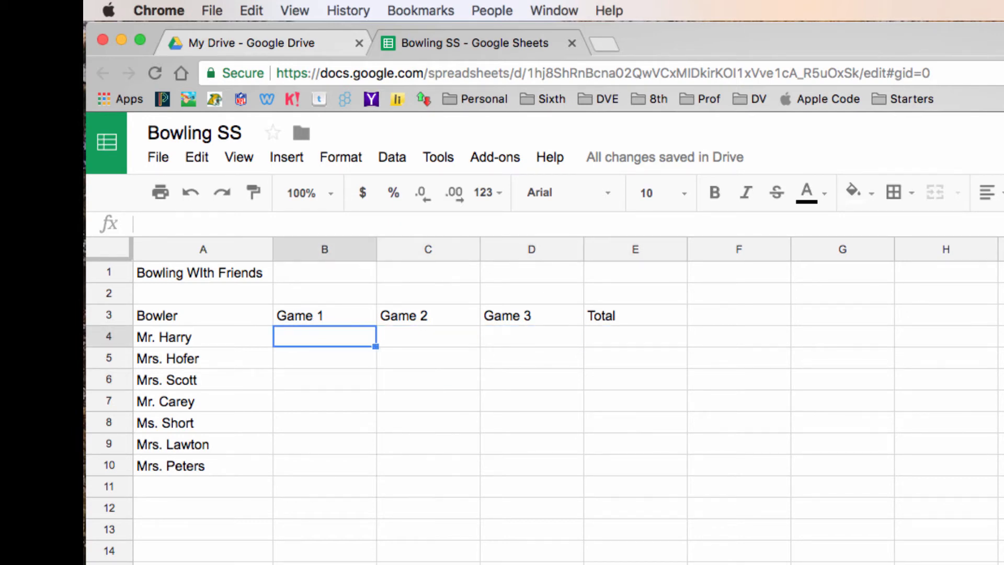
drag(325, 337, 531, 465)
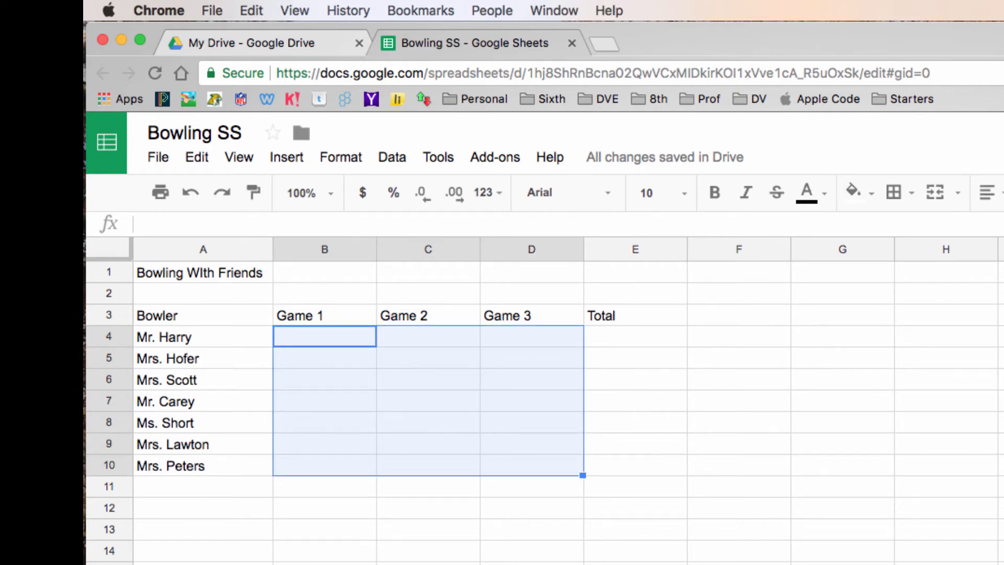
click(532, 401)
click(325, 337)
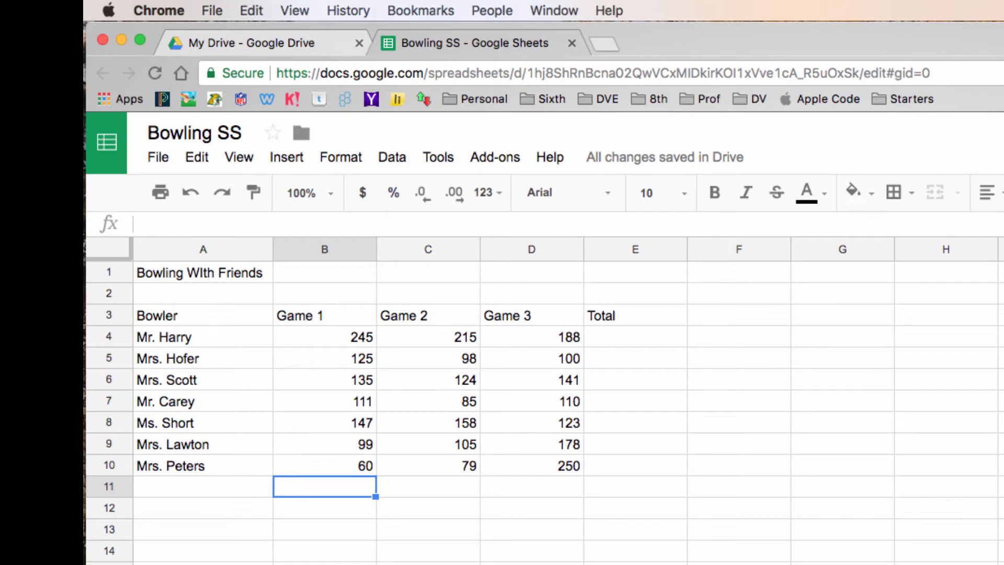
Review all bowlers' game scores in cells B4 to D10, and recheck the first bowler's row through to the Total cell E4.
click(324, 337)
click(428, 337)
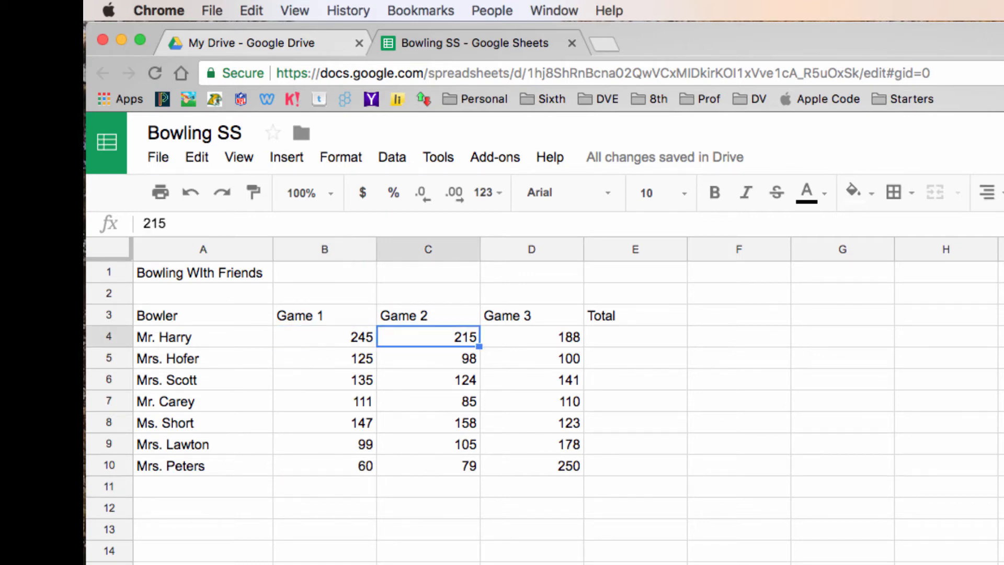
click(531, 336)
click(532, 358)
click(428, 358)
click(324, 358)
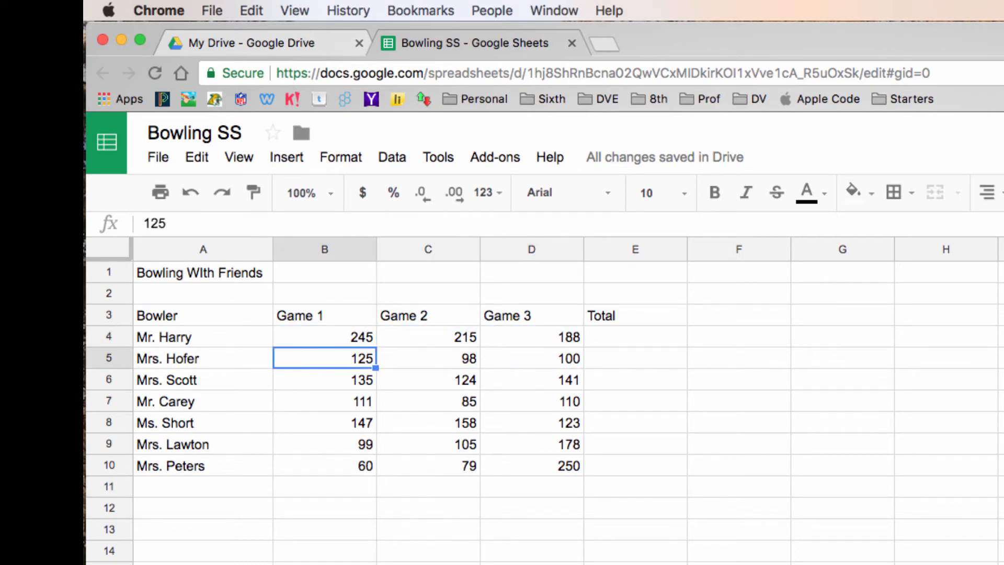
click(325, 380)
click(427, 380)
click(532, 379)
click(531, 401)
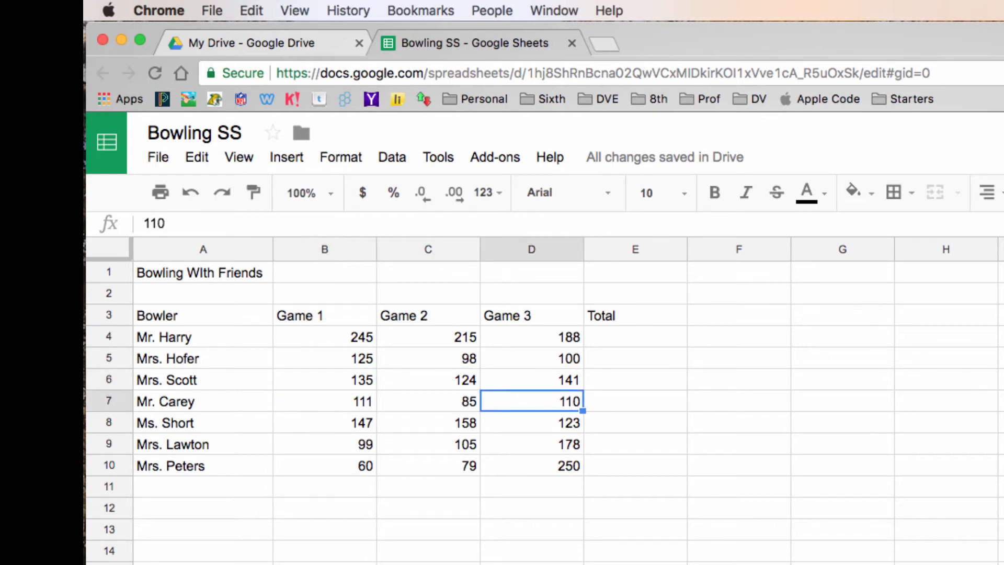
click(428, 401)
click(324, 401)
click(324, 422)
click(428, 422)
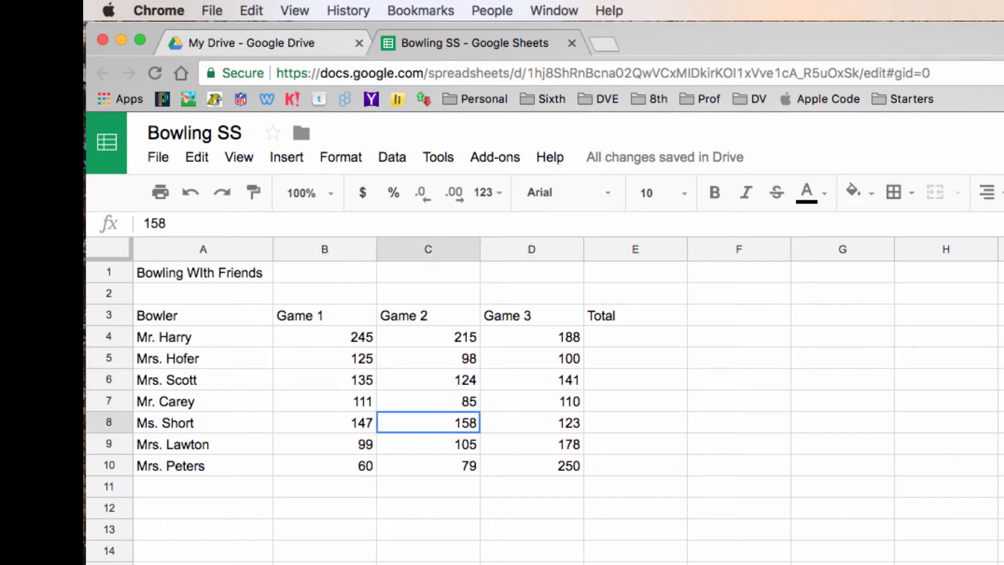
click(532, 422)
key(Left)
key(Left)
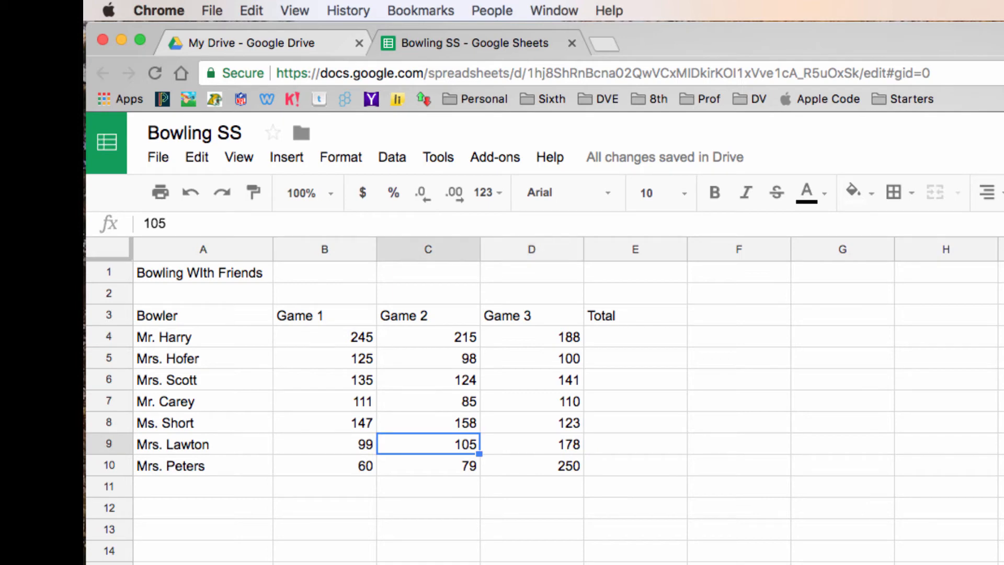
key(Down)
key(Right)
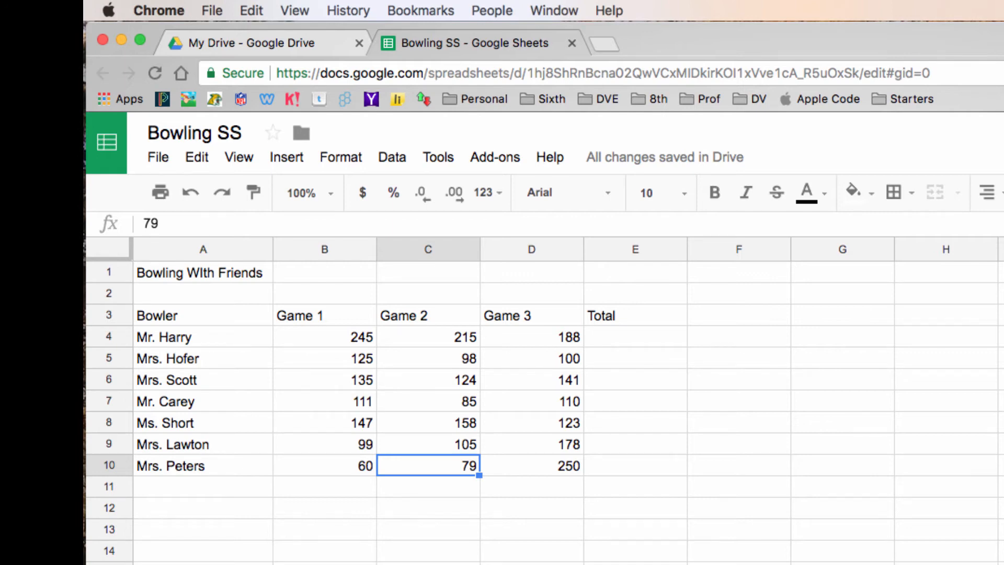
click(324, 337)
click(428, 336)
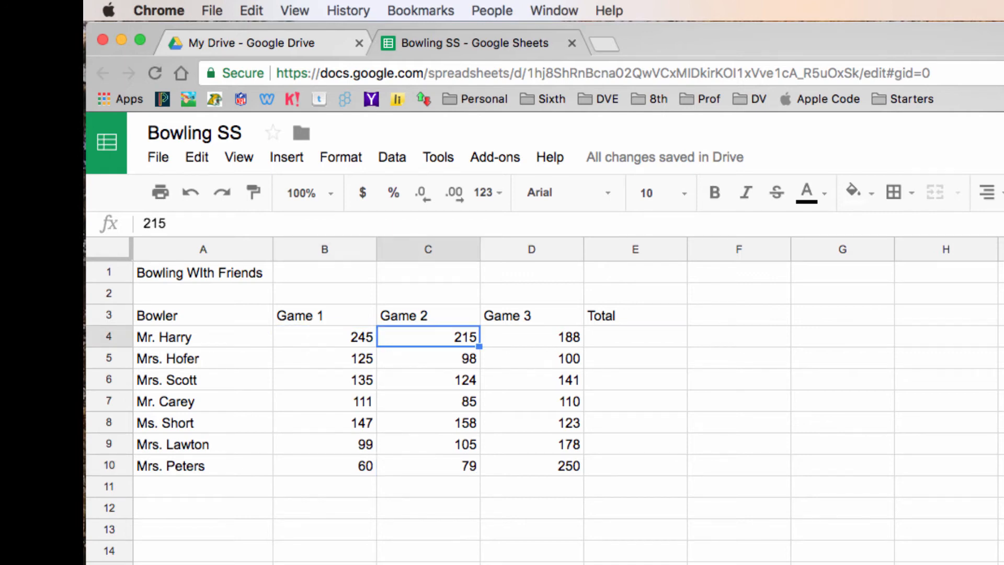
click(531, 336)
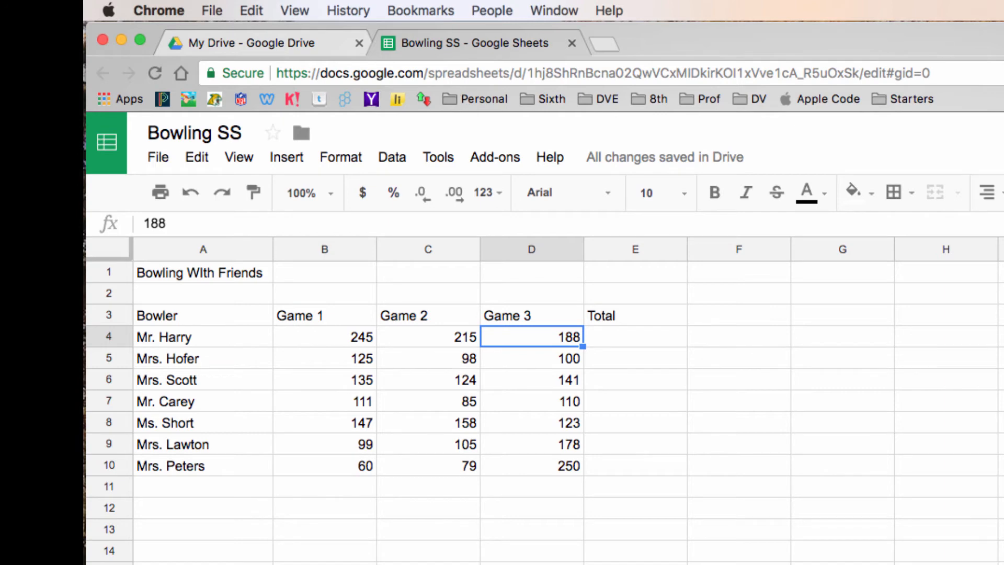
click(635, 337)
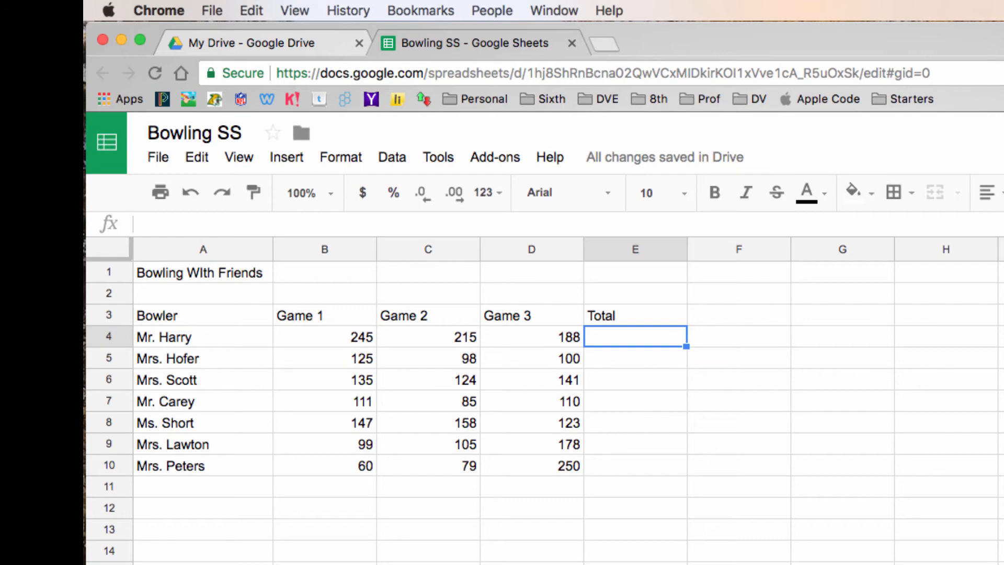
Make the title in cell A1 bold at font size 14 and widen column A to fit it.
click(203, 272)
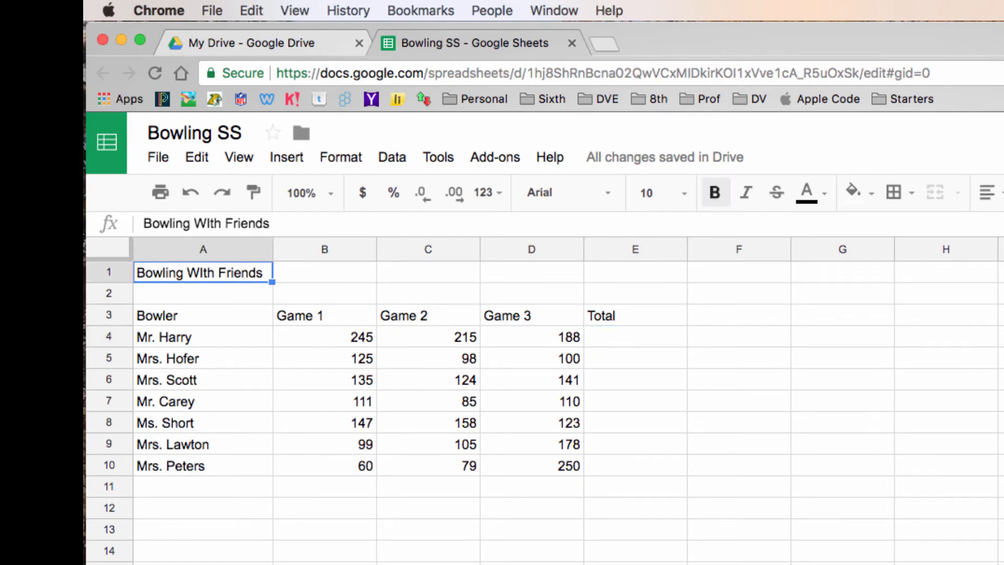
click(715, 193)
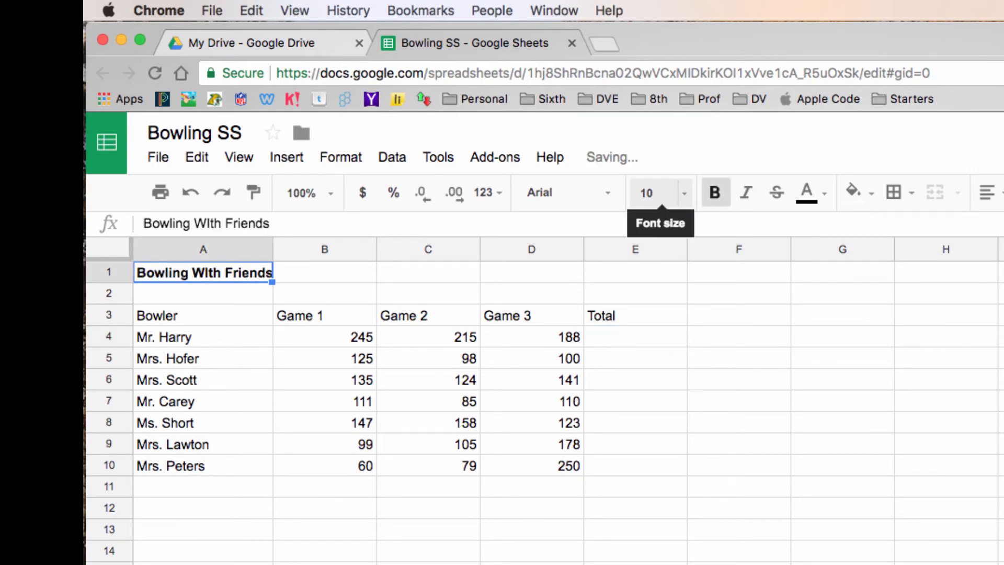
click(660, 193)
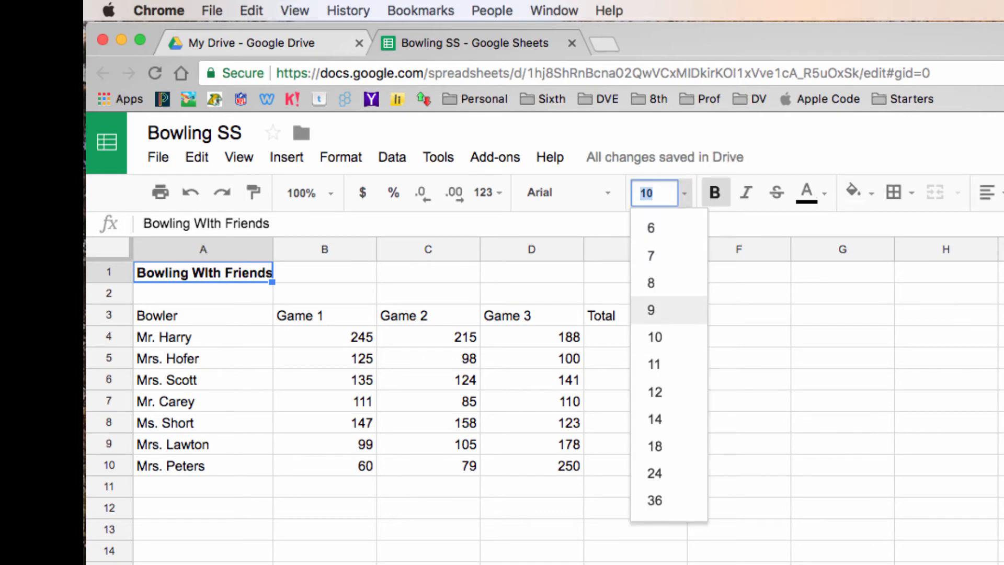
click(654, 417)
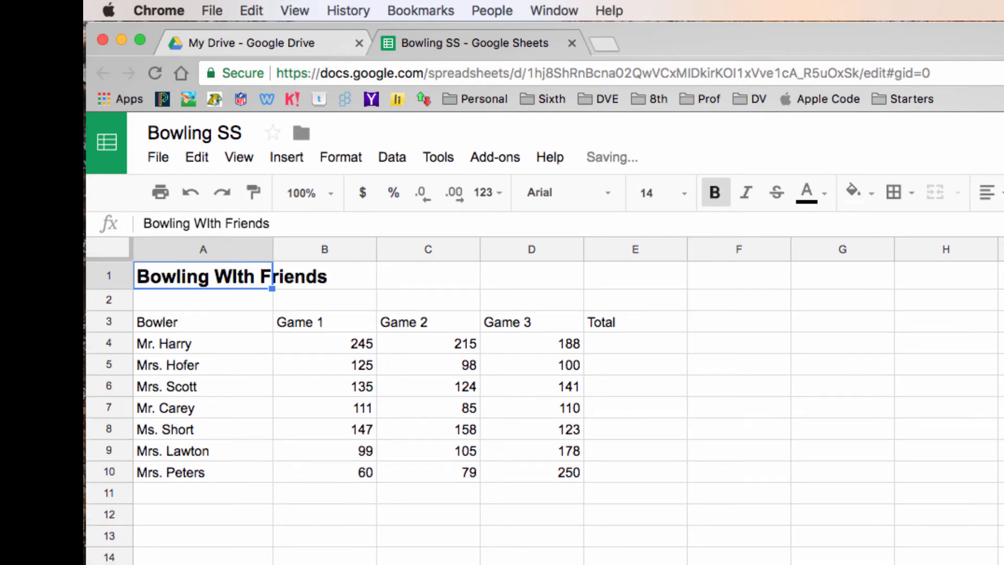
drag(272, 249, 338, 249)
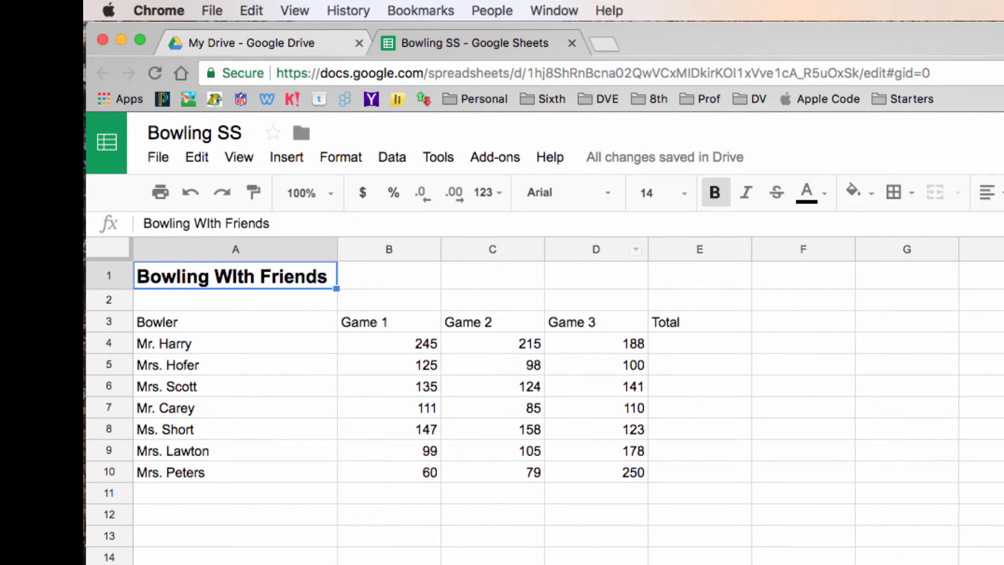
Set the title in cell A1 to the Corsiva font and narrow column A to fit it.
click(568, 193)
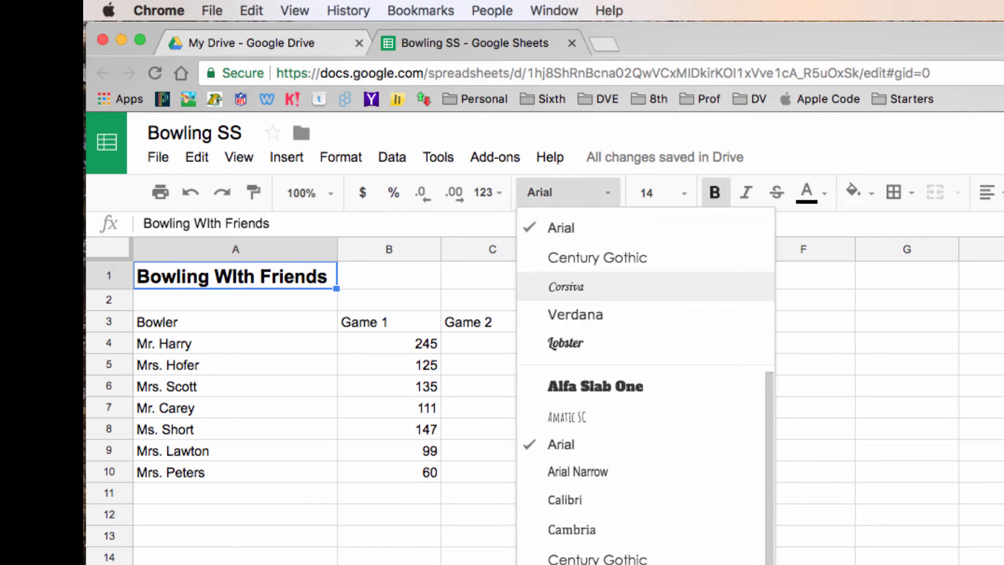
click(566, 286)
drag(337, 249, 316, 249)
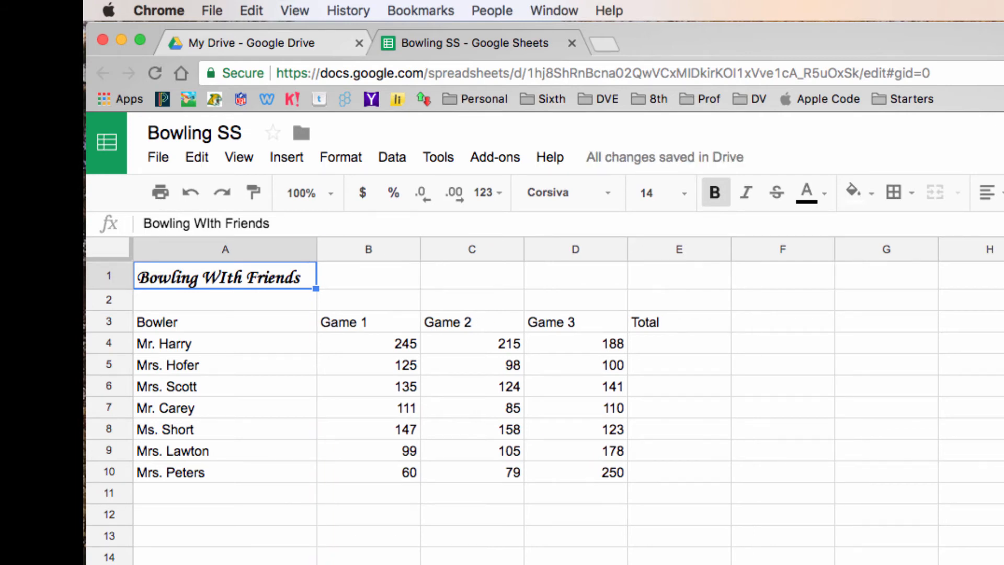
Make the column headings in cells A3 to E3 bold.
drag(224, 321, 679, 322)
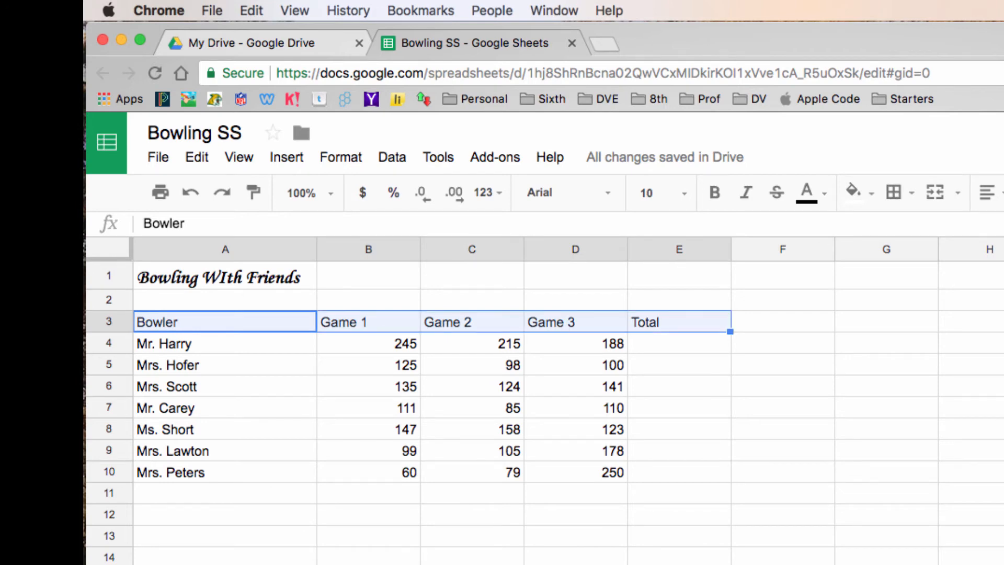
key(super+b)
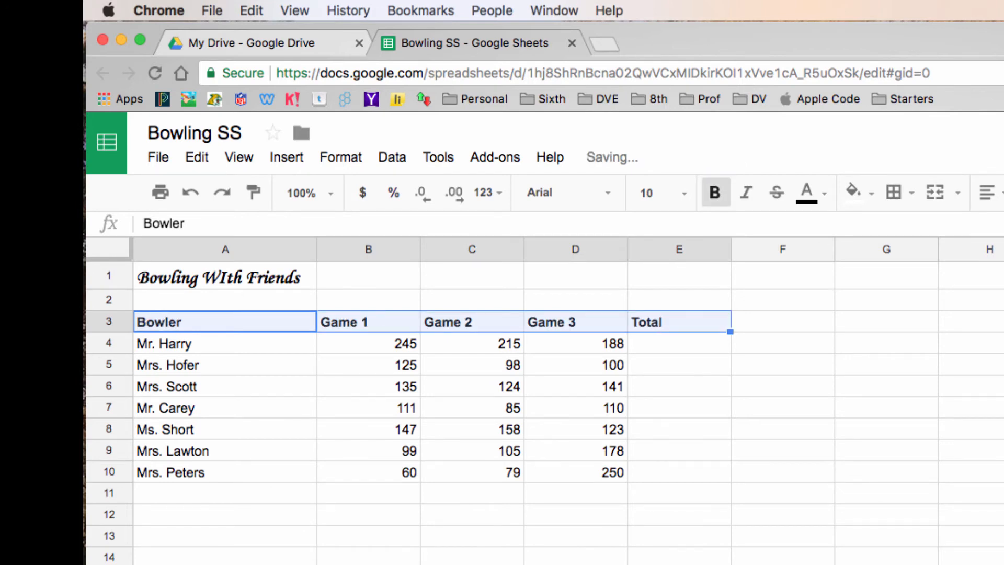
click(679, 564)
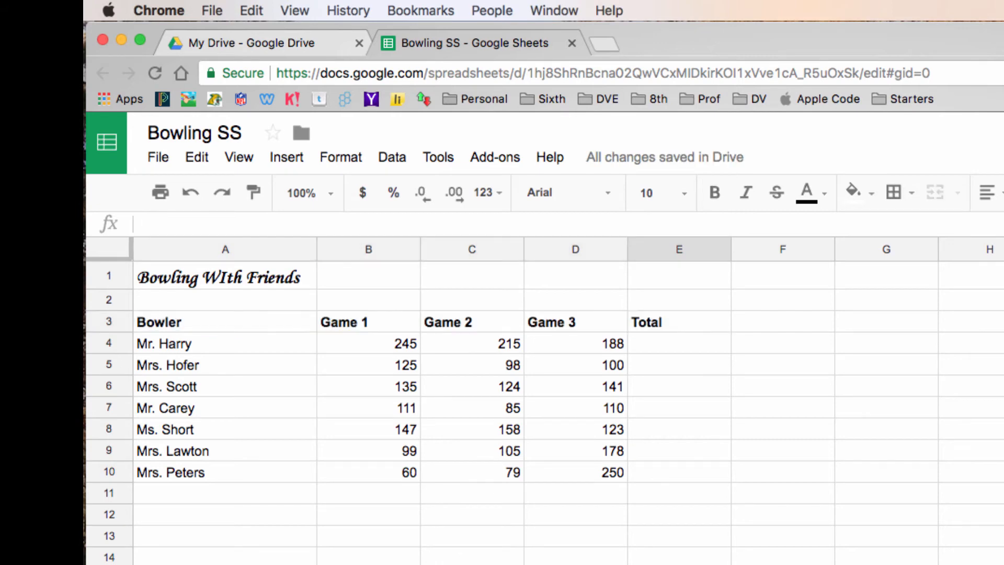
Compare the alignment of the headings in cells B3 to E3 with the game scores below them.
click(368, 323)
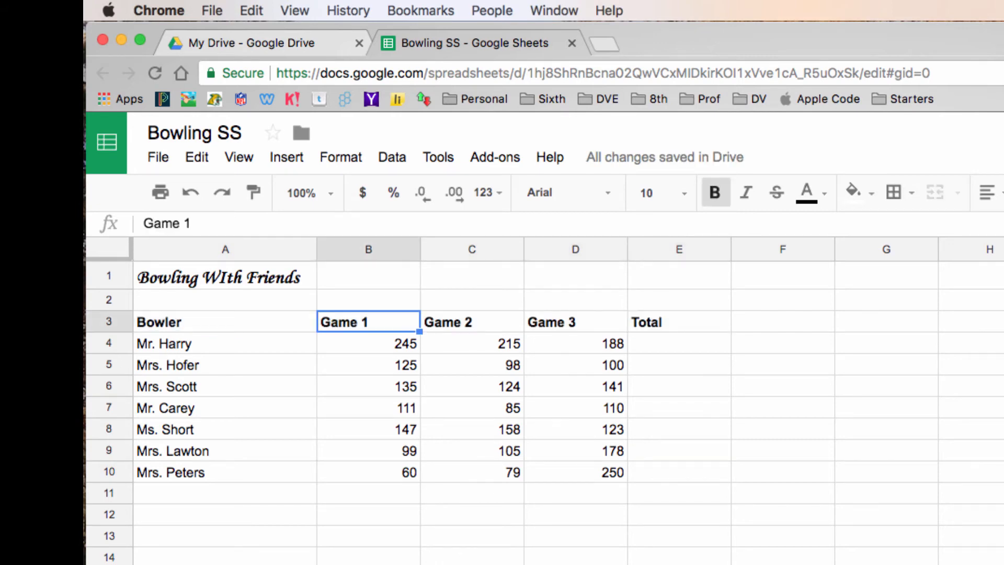
click(472, 322)
click(575, 322)
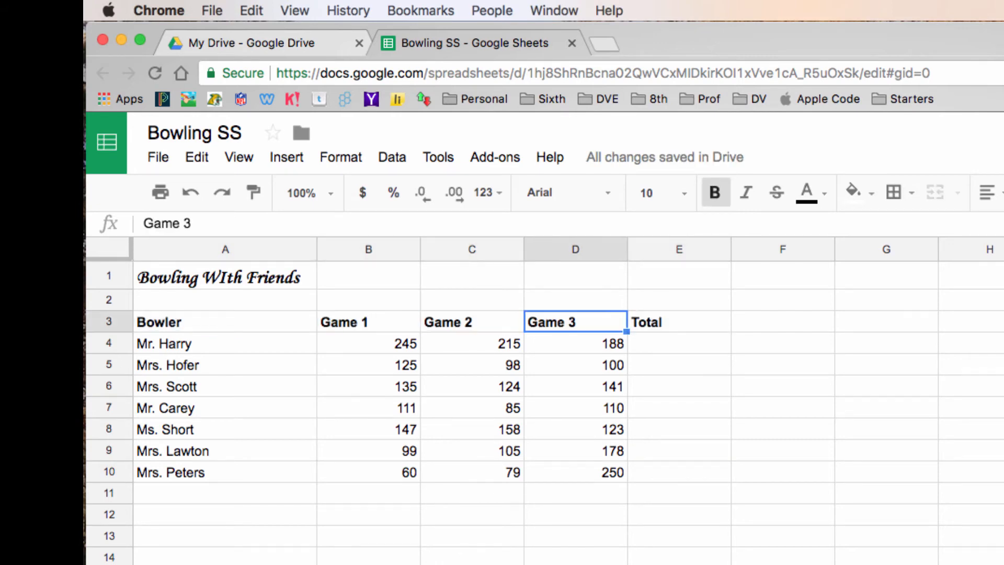
click(679, 322)
click(369, 322)
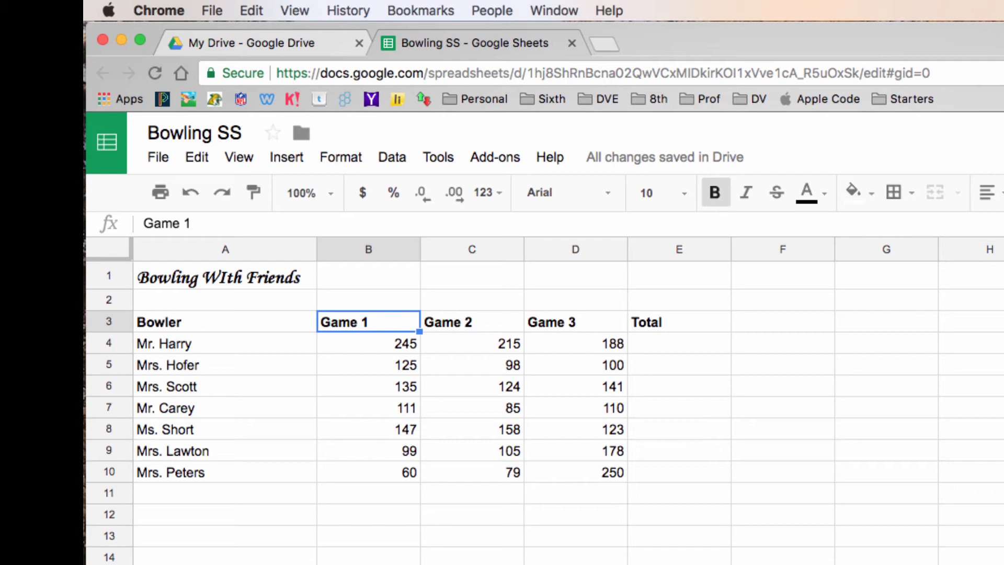
click(368, 344)
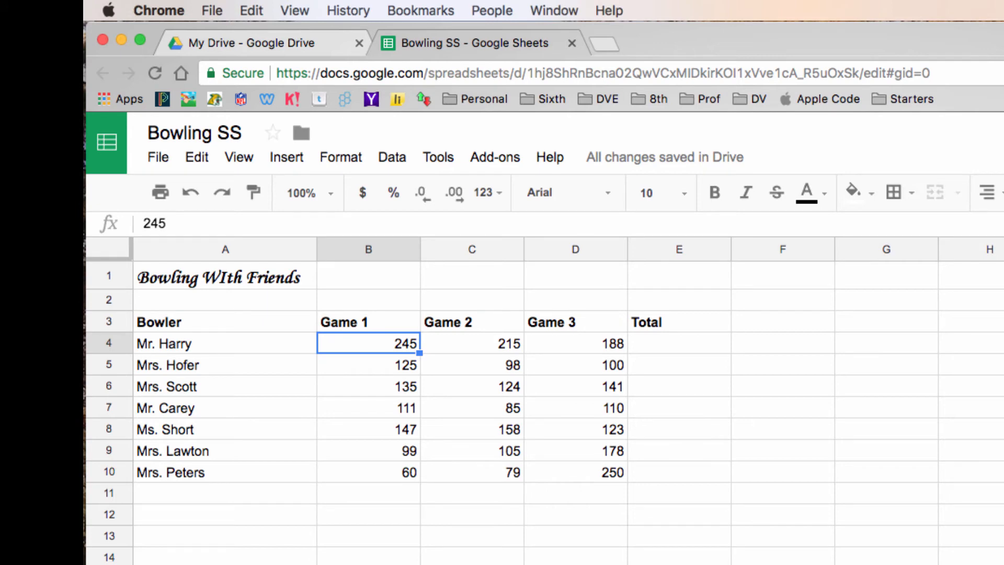
click(368, 365)
click(368, 322)
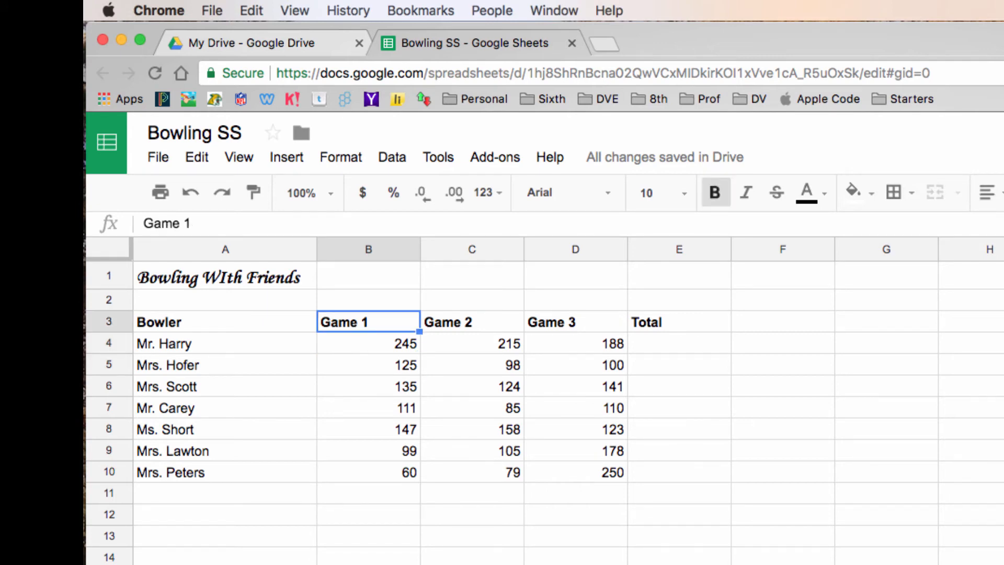
click(472, 322)
click(575, 322)
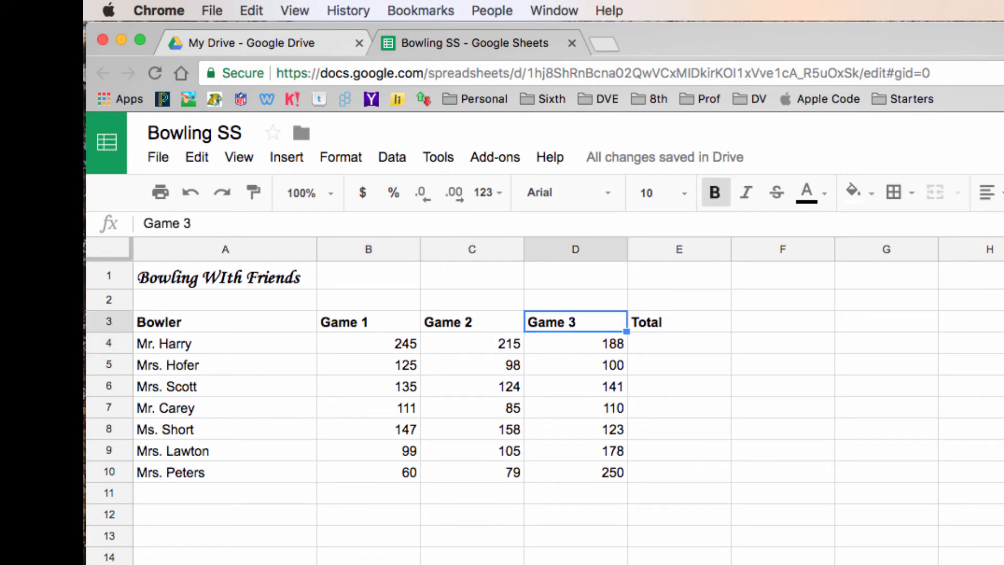
click(679, 322)
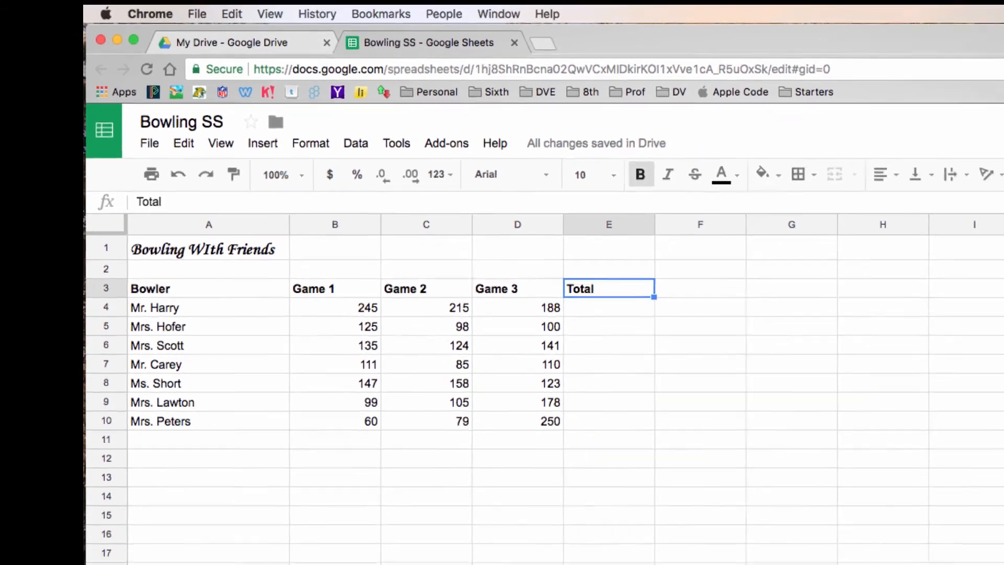
Right-align the "Game 1" heading in cell B3 and the "Game 2" heading in cell C3.
click(368, 321)
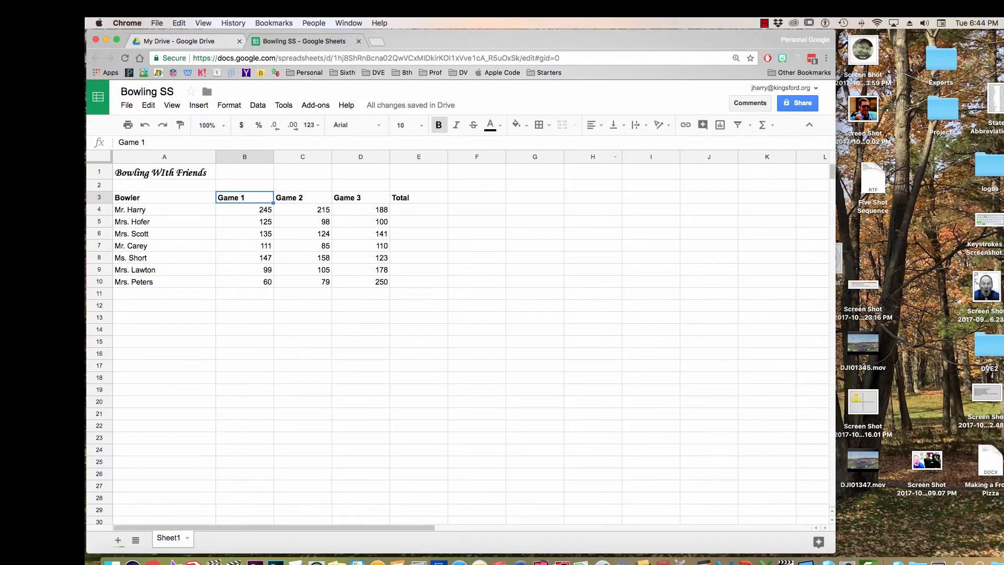
click(593, 124)
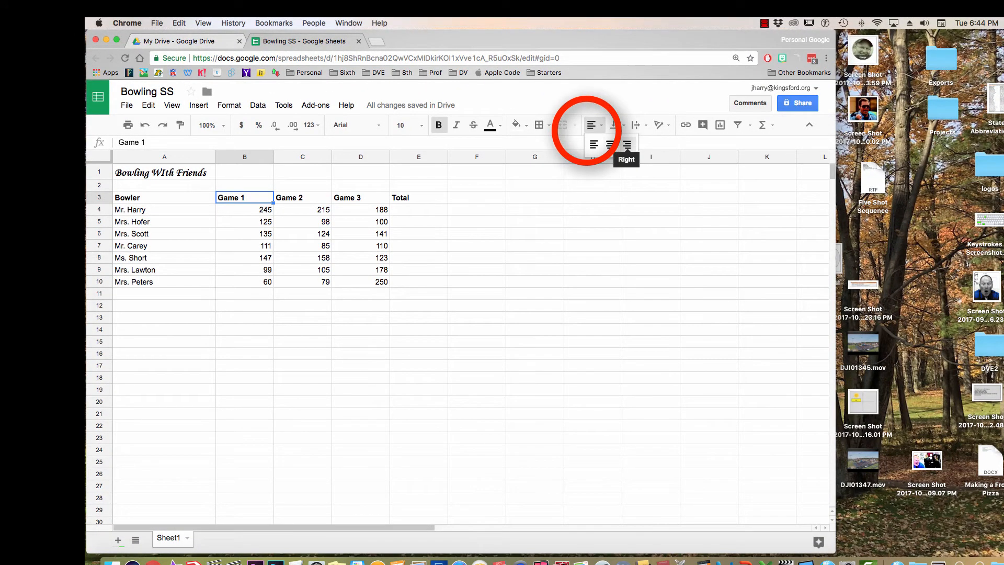
click(627, 144)
click(302, 198)
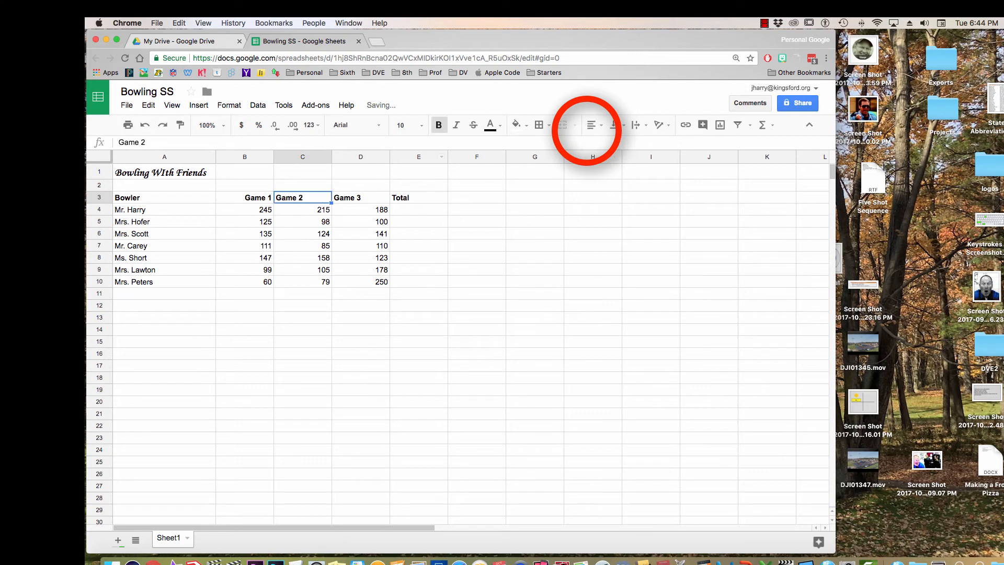
click(593, 124)
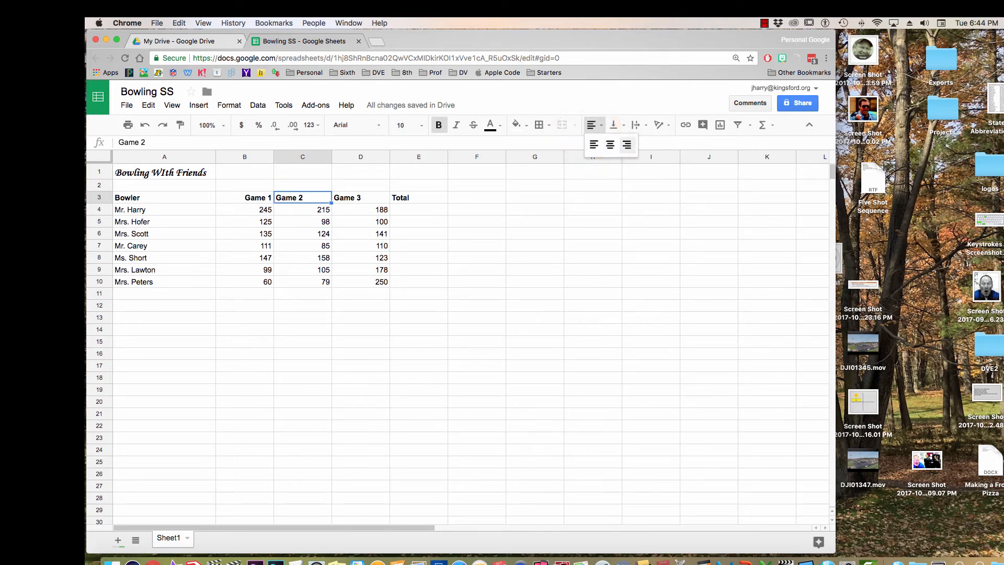
click(627, 144)
click(477, 269)
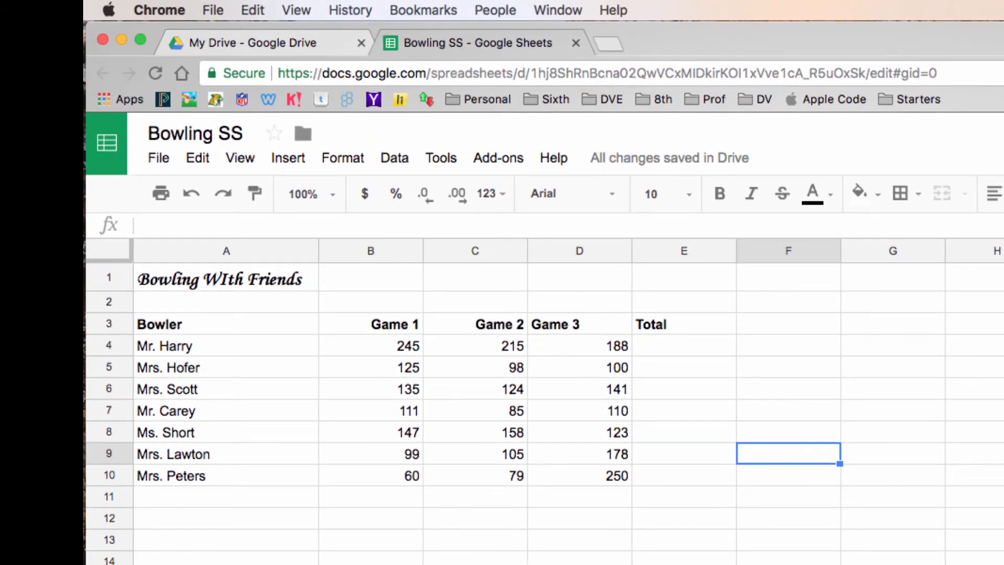
Right-align the "Game 3" and "Total" headings together in cells D3 and E3.
drag(579, 324, 680, 324)
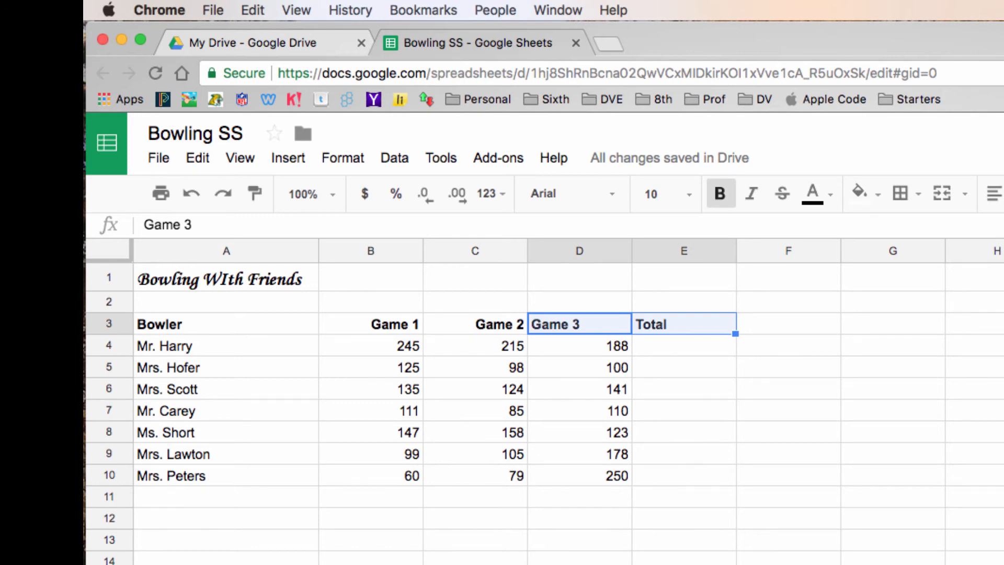
click(993, 194)
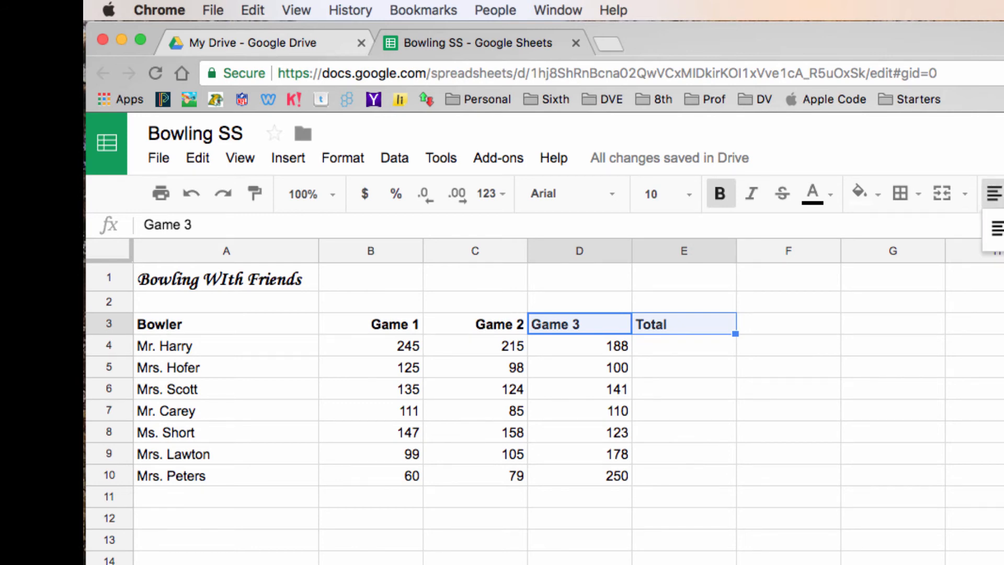
click(1003, 229)
click(893, 476)
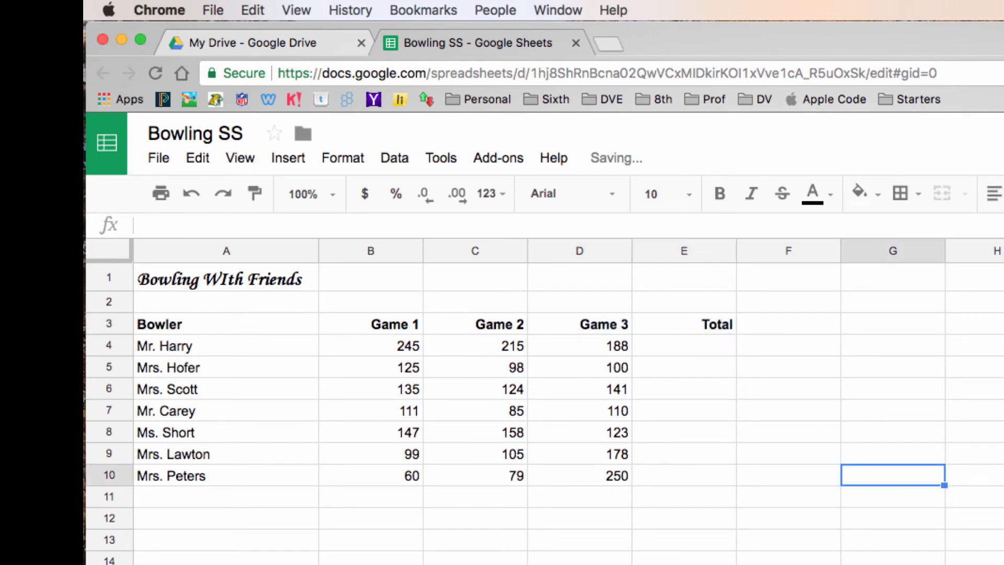
Check the alignment of the headings in cells B3 to E3, first as a range and one by one.
drag(371, 325, 684, 324)
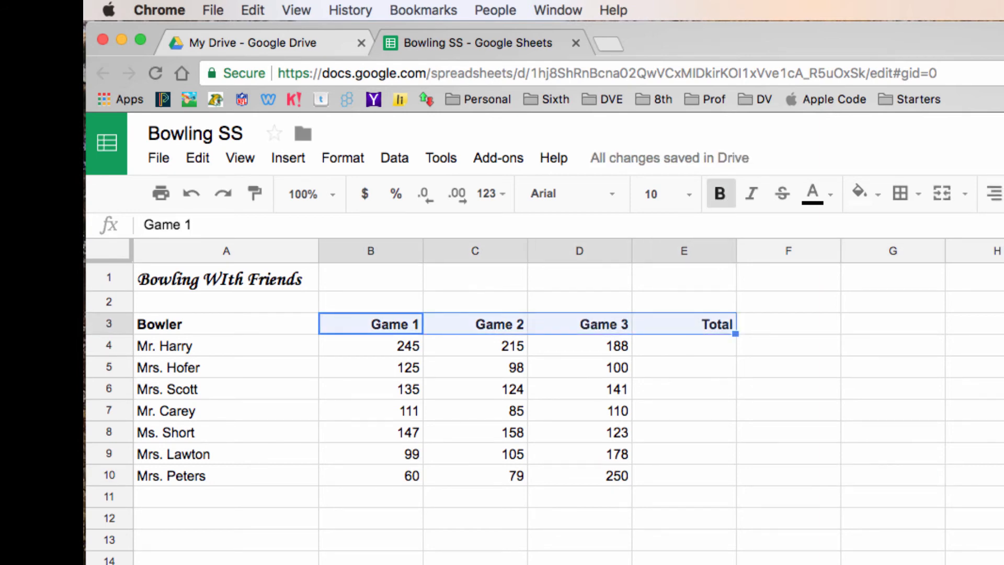
click(475, 539)
click(371, 324)
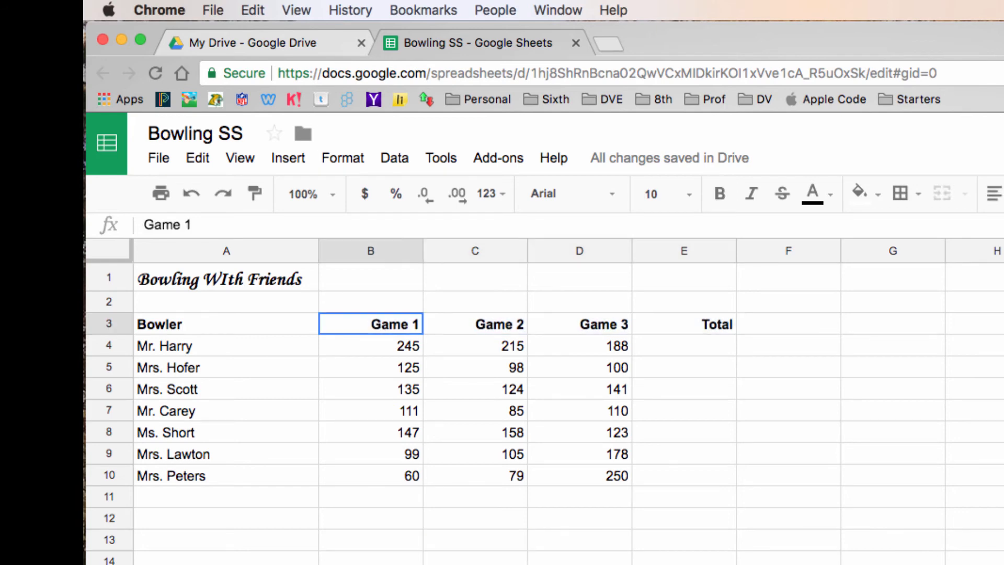
click(474, 324)
click(580, 325)
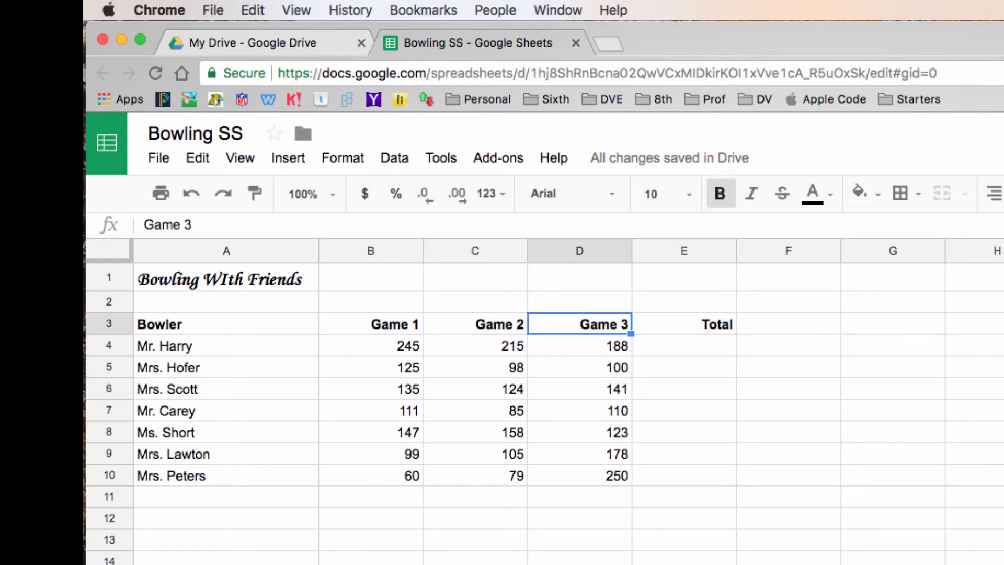
click(684, 324)
click(475, 540)
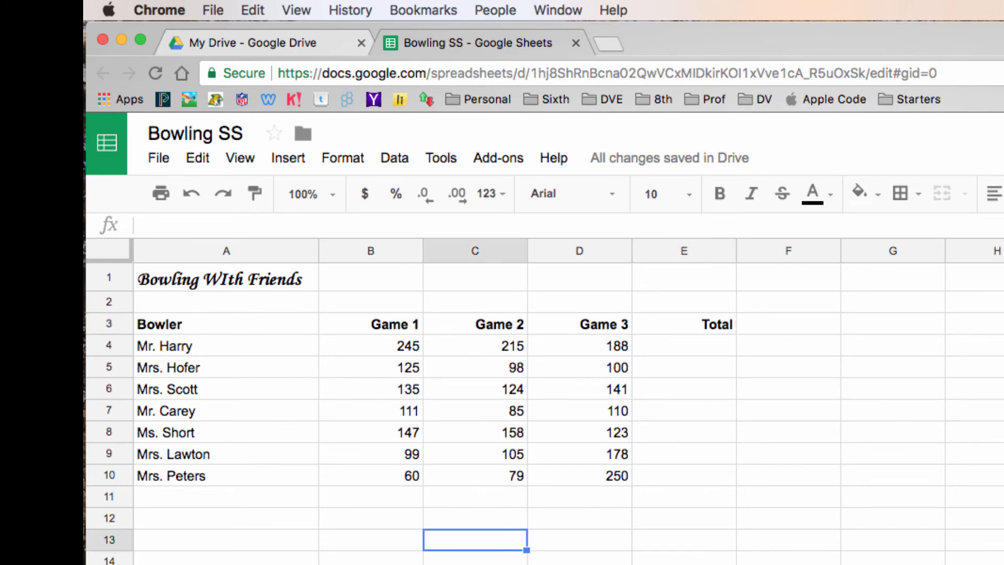
Correct the capital I in the cell A1 title so that it reads "Bowling With Friends".
double_click(230, 277)
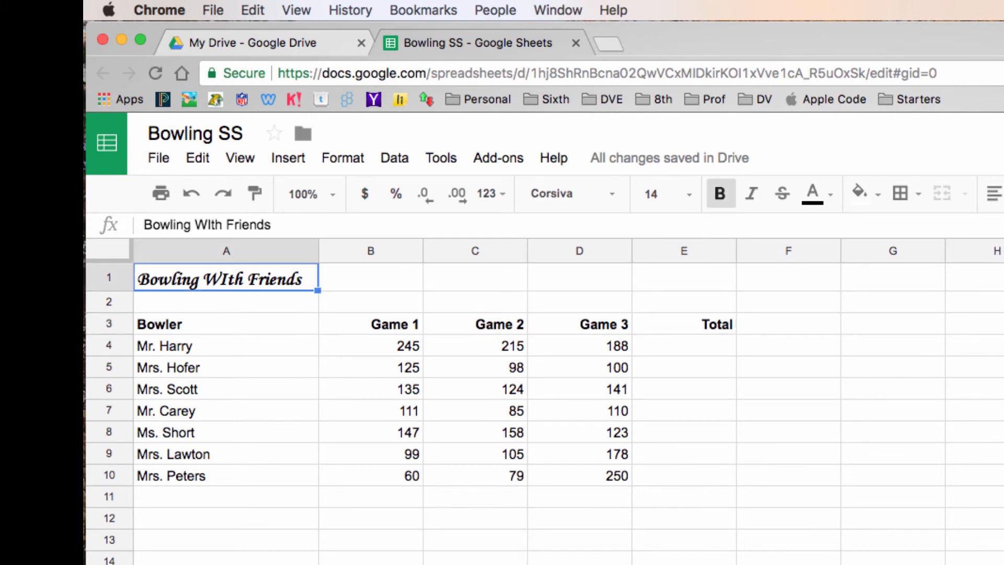
click(230, 278)
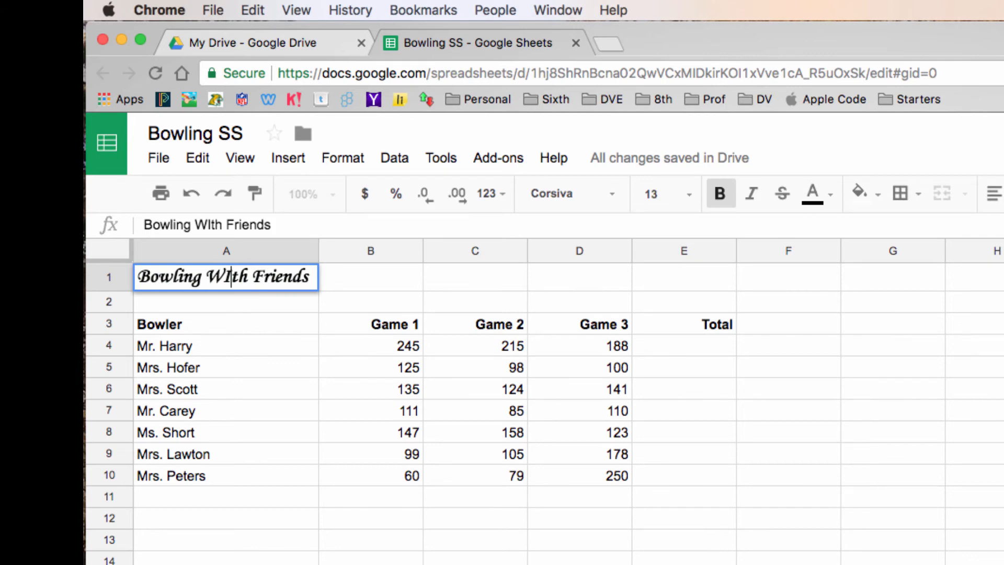
key(BackSpace)
text(i)
click(685, 367)
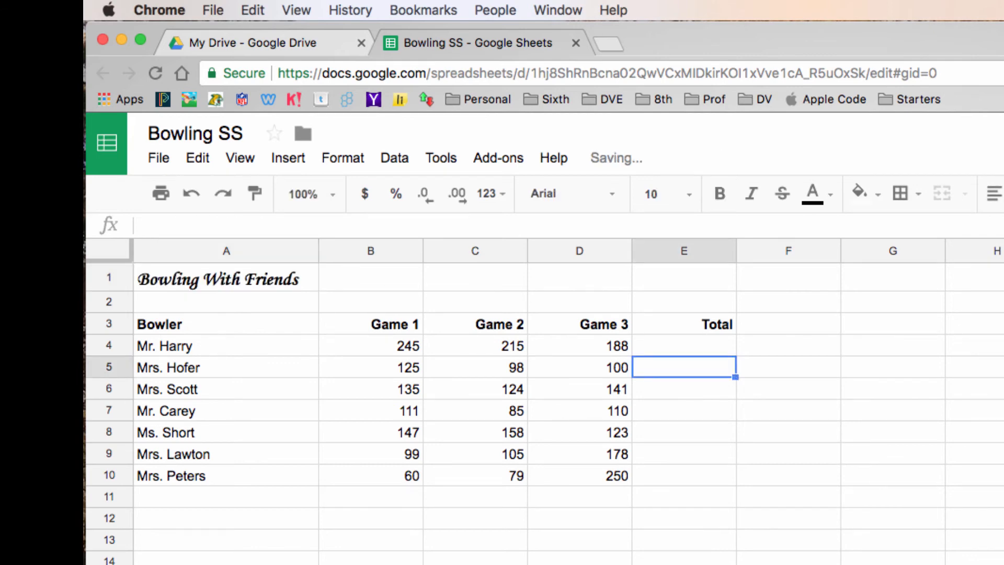
Examine the first bowler's game scores in cells B4 to D4 and the Total cell E4 where their sum belongs.
click(685, 345)
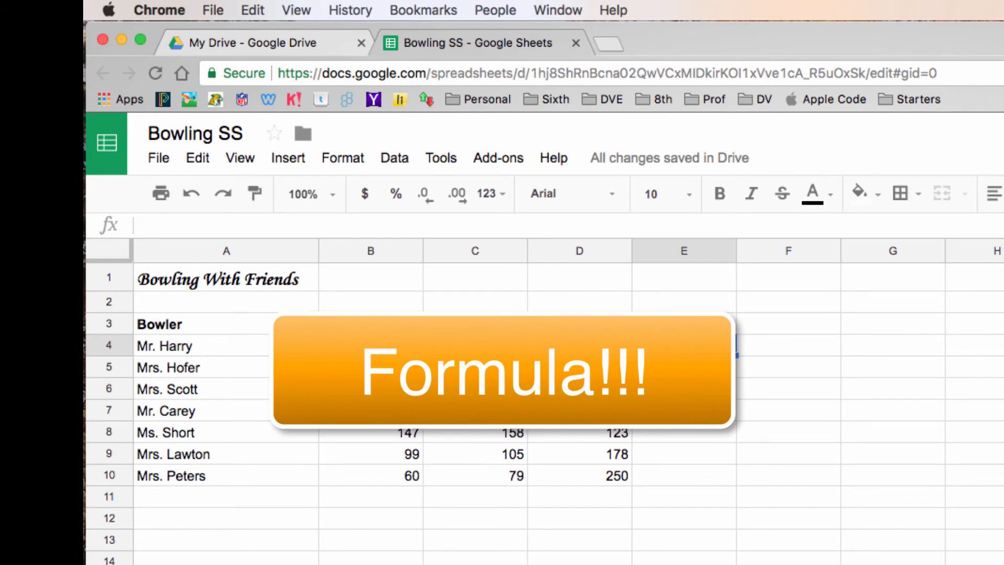
click(371, 346)
click(475, 346)
click(580, 346)
click(371, 324)
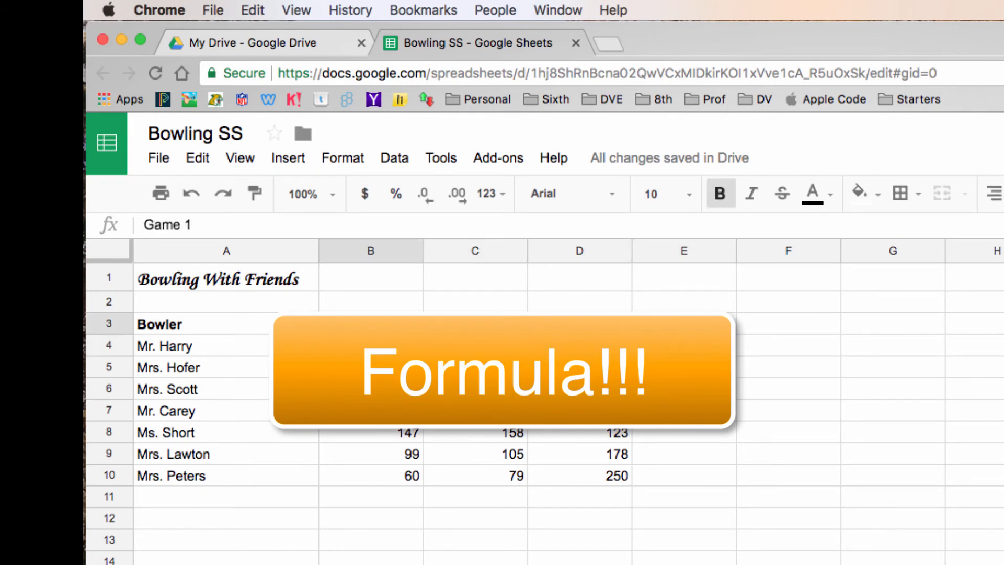
click(371, 345)
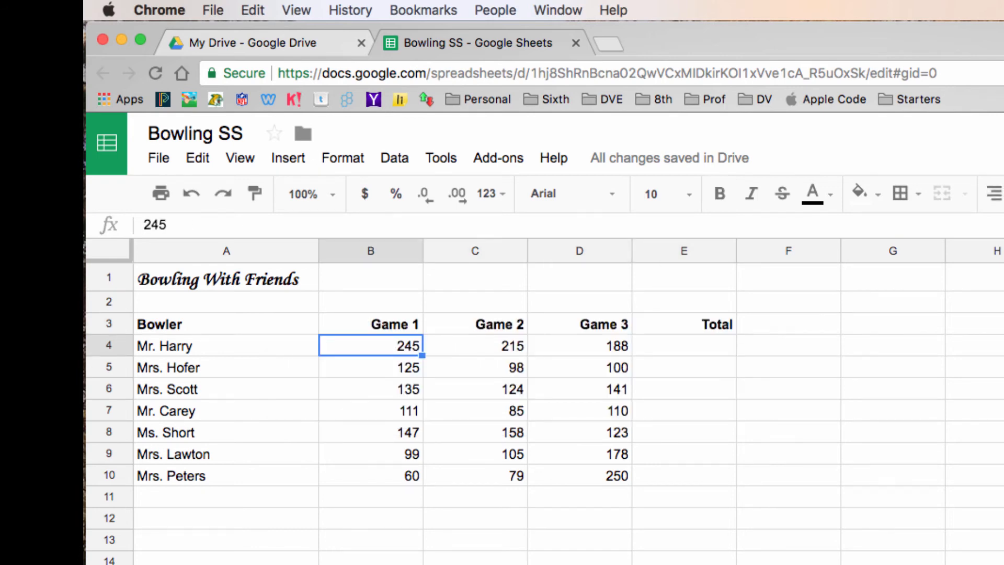
click(684, 345)
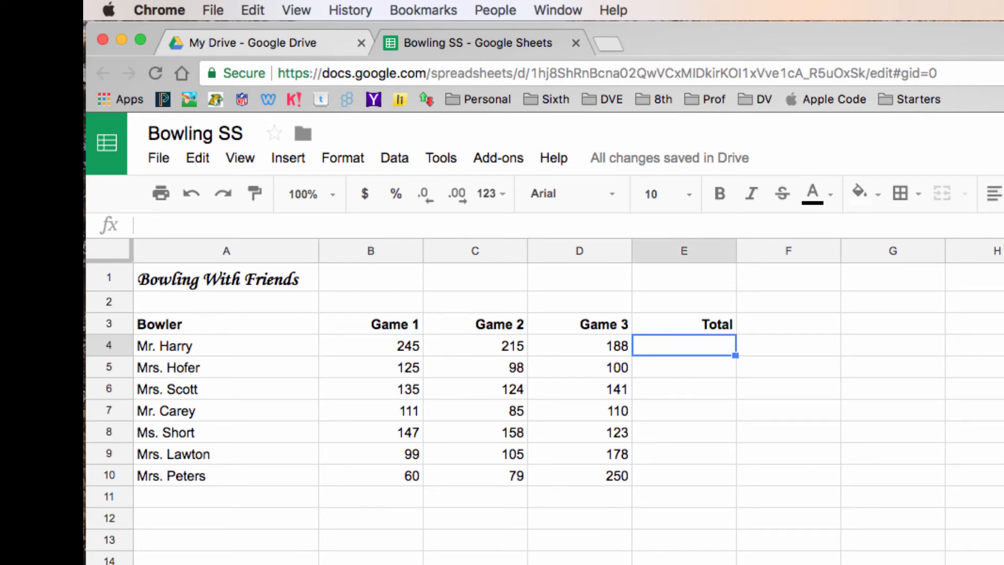
click(371, 345)
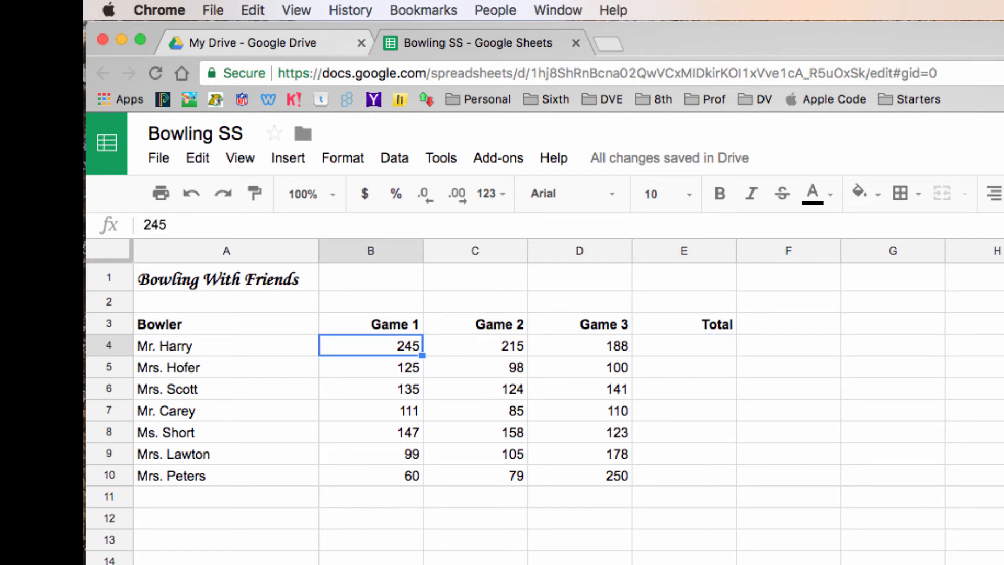
click(684, 346)
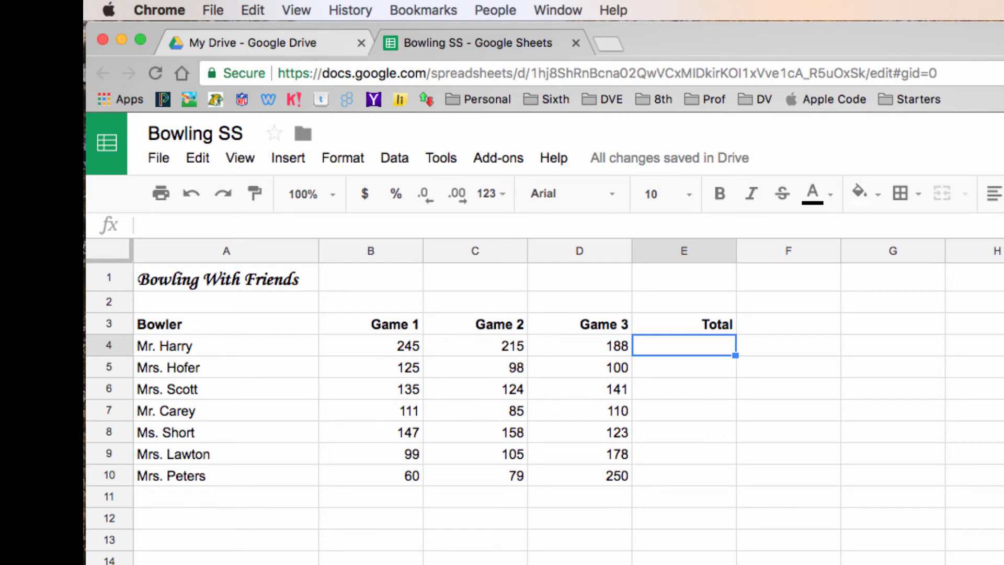
click(371, 346)
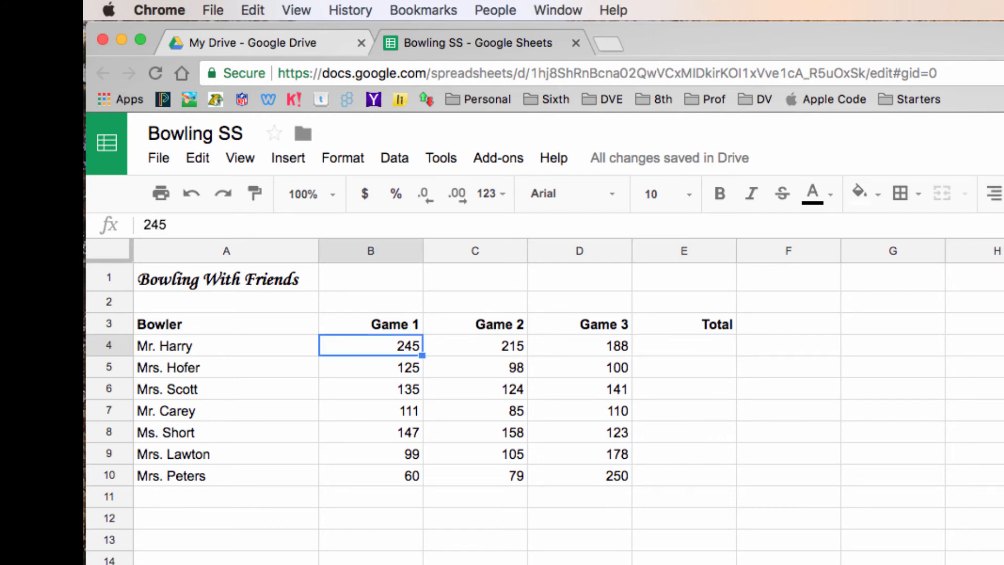
click(476, 345)
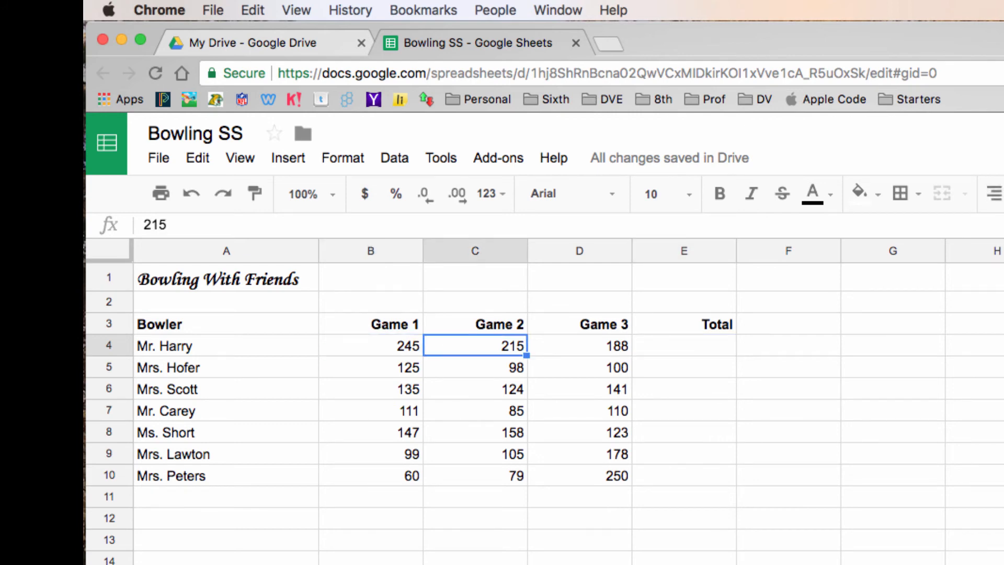
Total the first bowler's three game scores in cell E4 with the formula =b4+c4+d4.
click(580, 346)
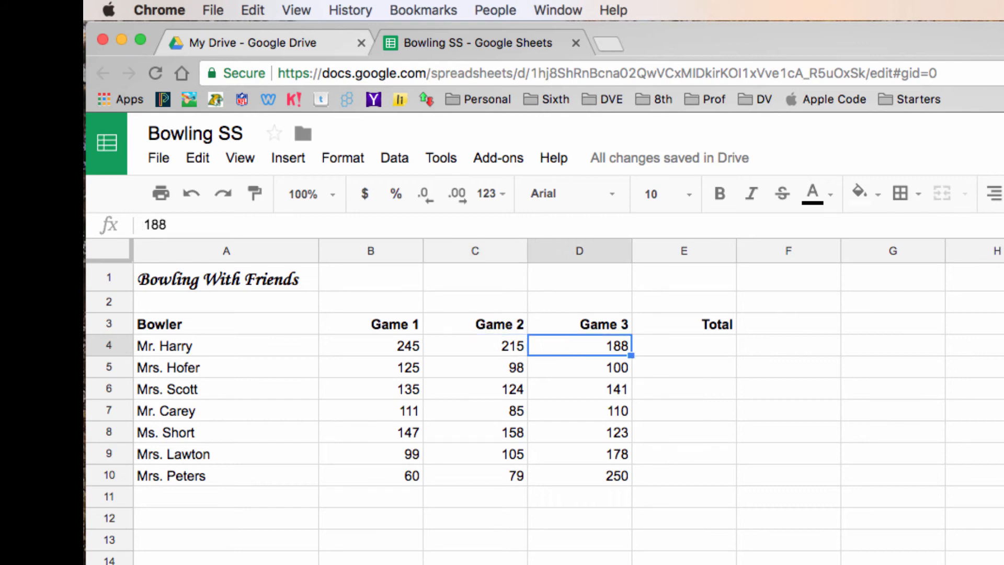
click(371, 346)
click(476, 346)
click(580, 345)
click(684, 346)
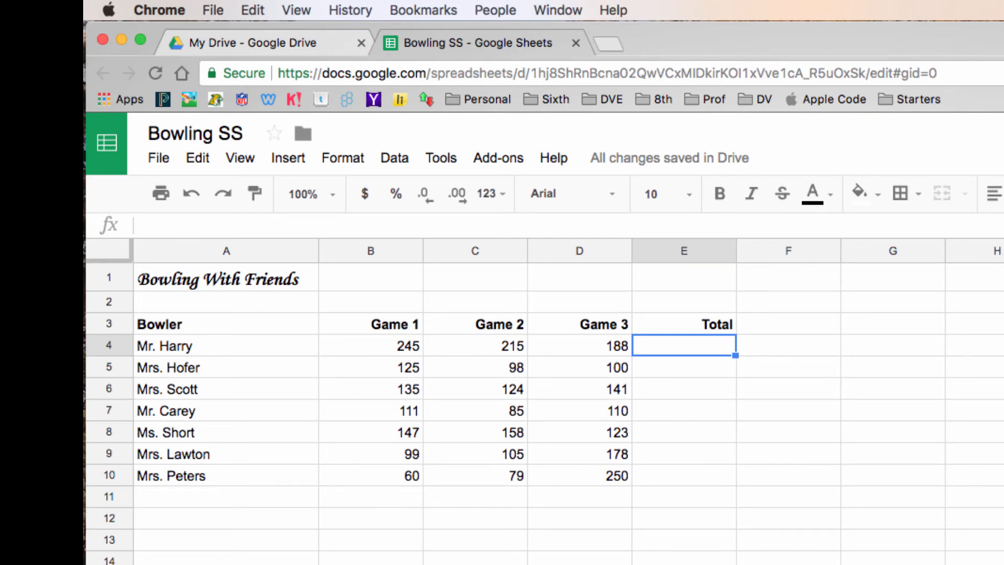
text(=)
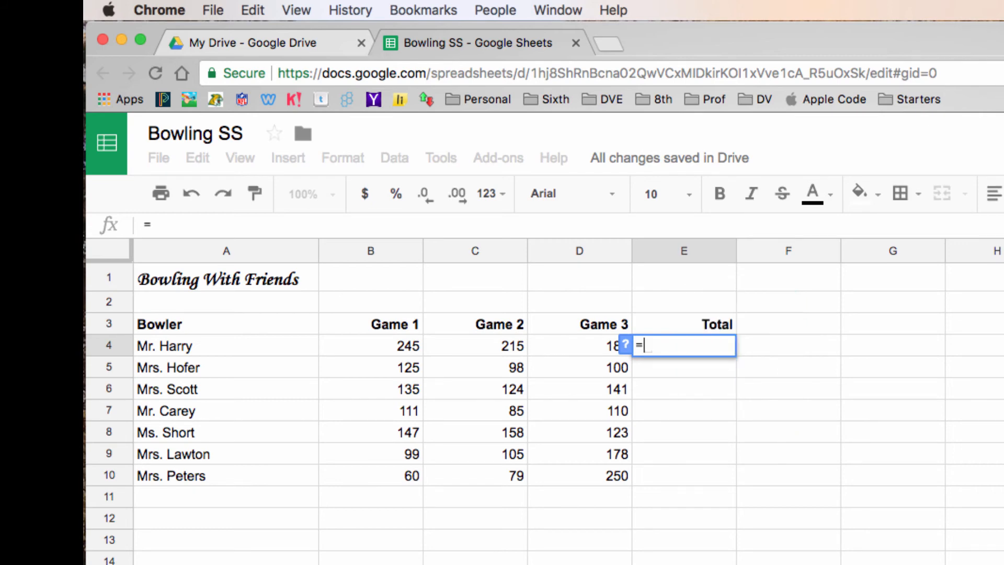
text(b4)
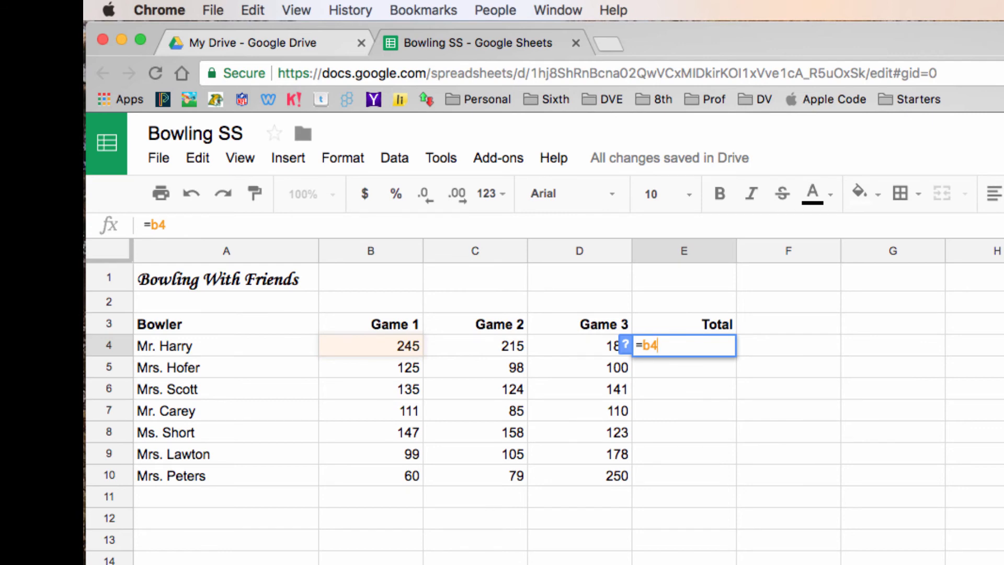
text(+)
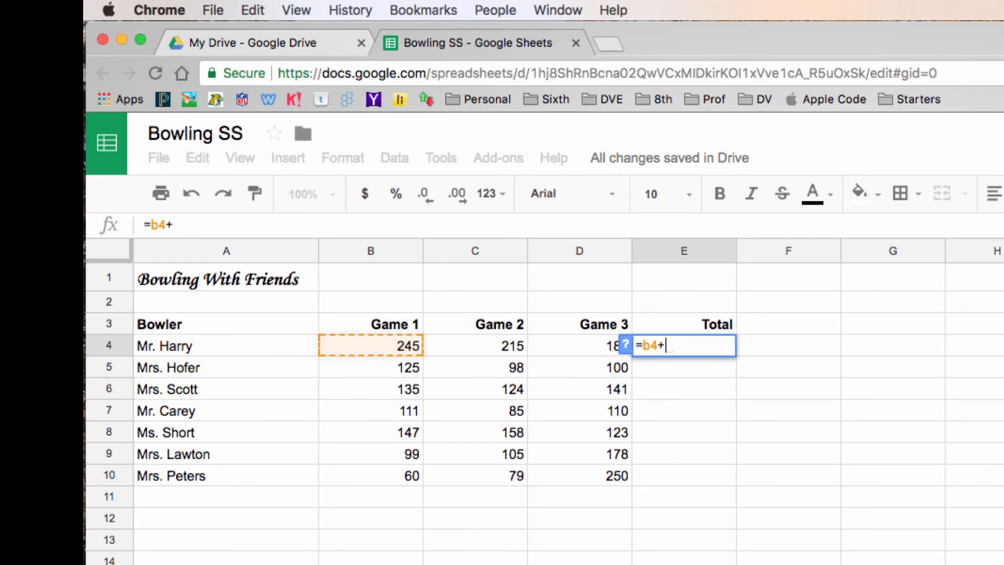
text(c4)
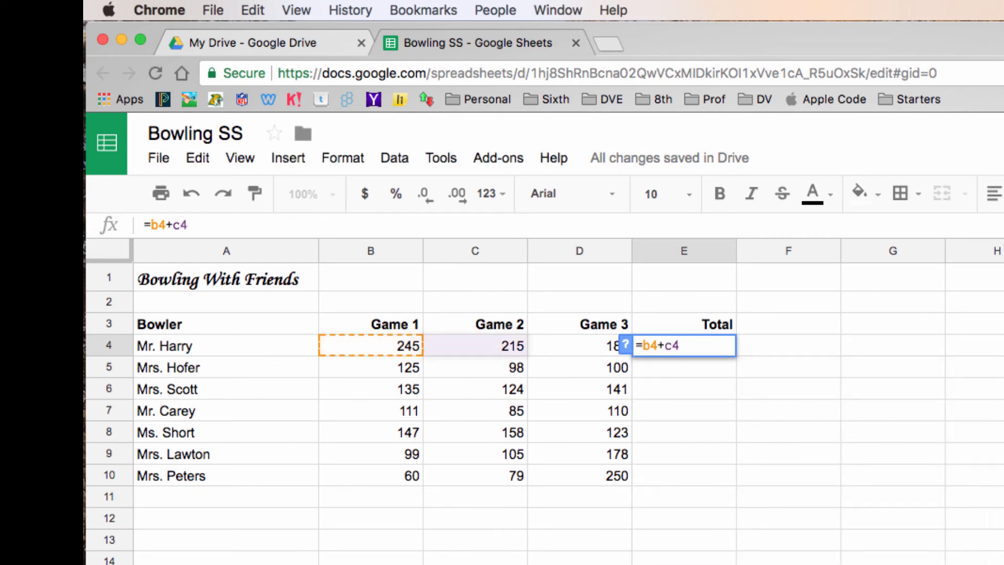
text(+)
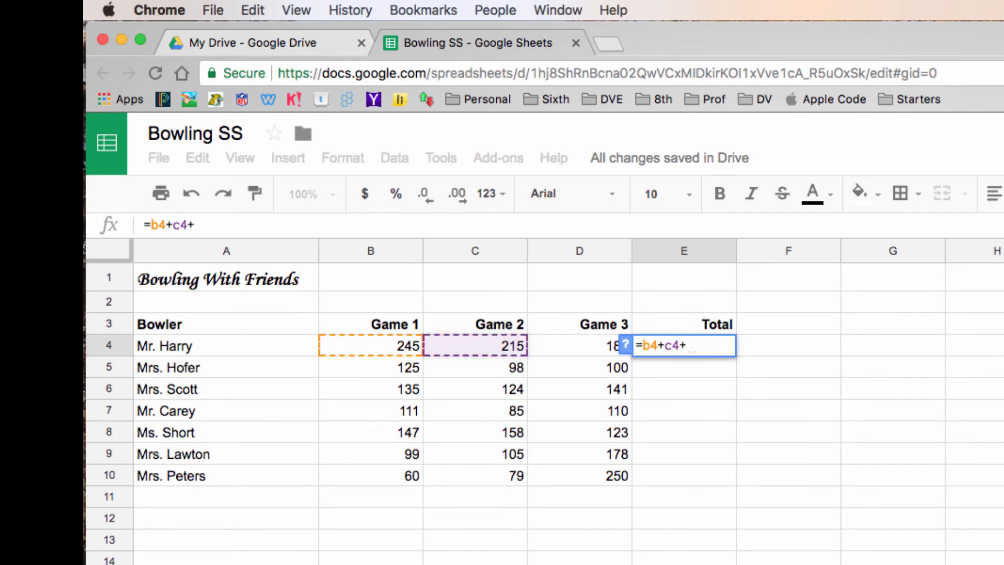
text(d4)
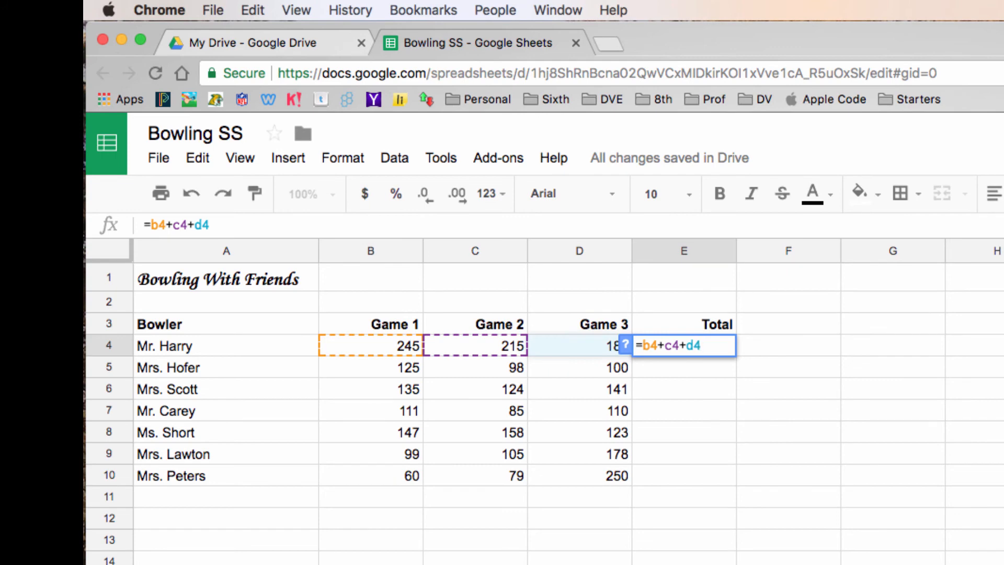
key(Return)
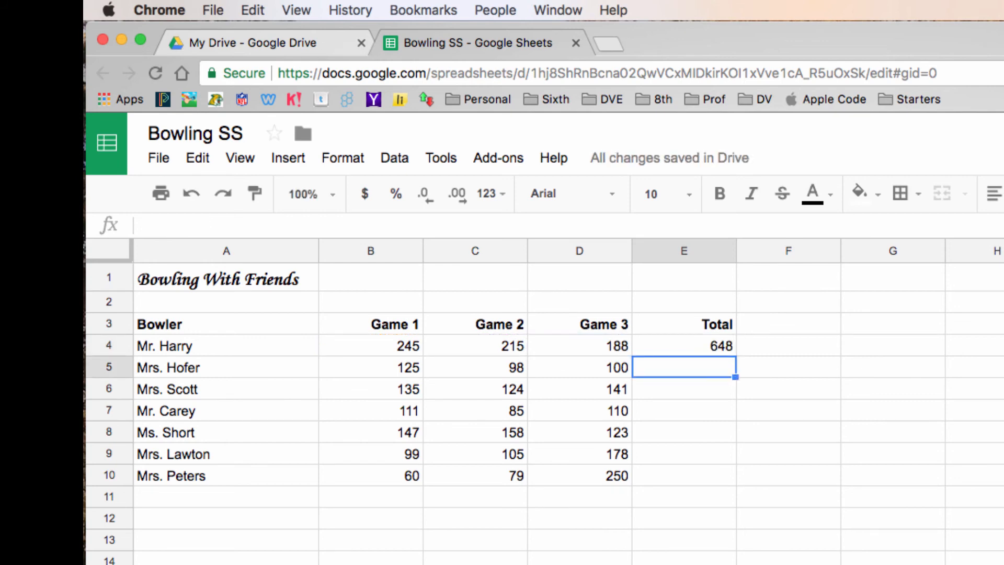
Review the formula in cell E4 and the score cells B4 to D4 that it adds together.
click(684, 345)
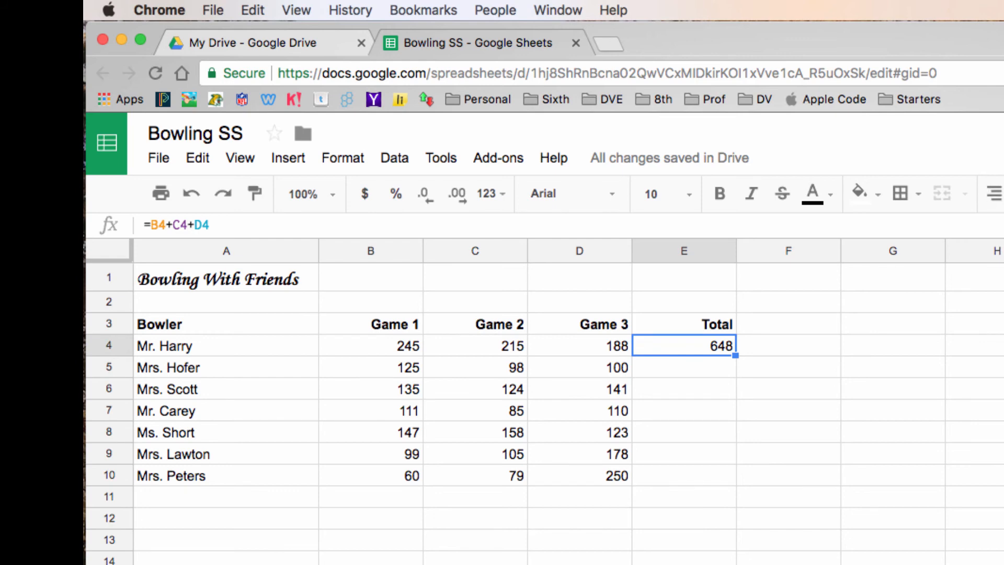
click(370, 346)
click(475, 346)
click(579, 346)
click(684, 345)
Total the second bowler's three game scores in cell E5 with the formula =b5+c5+d5.
click(684, 367)
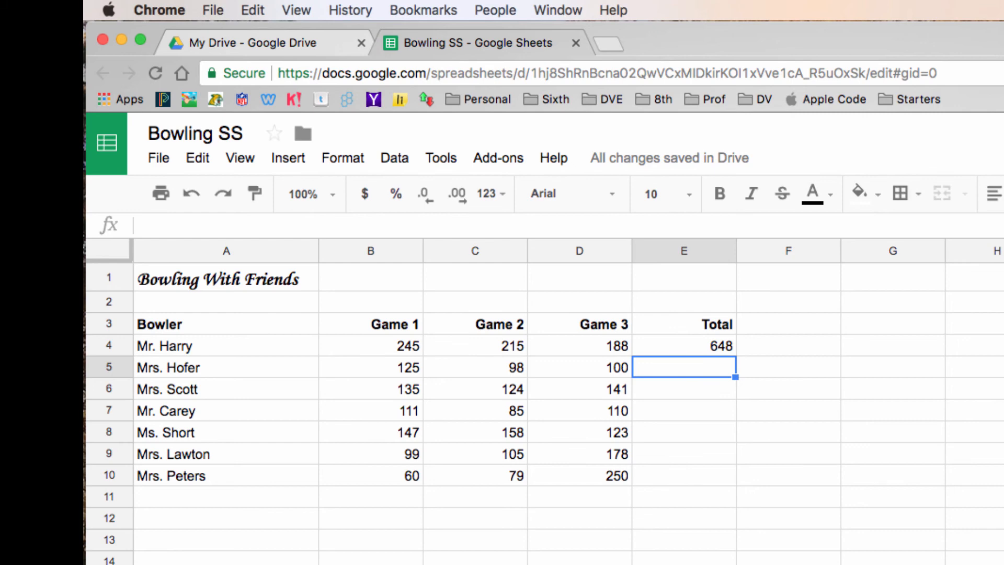
text(=)
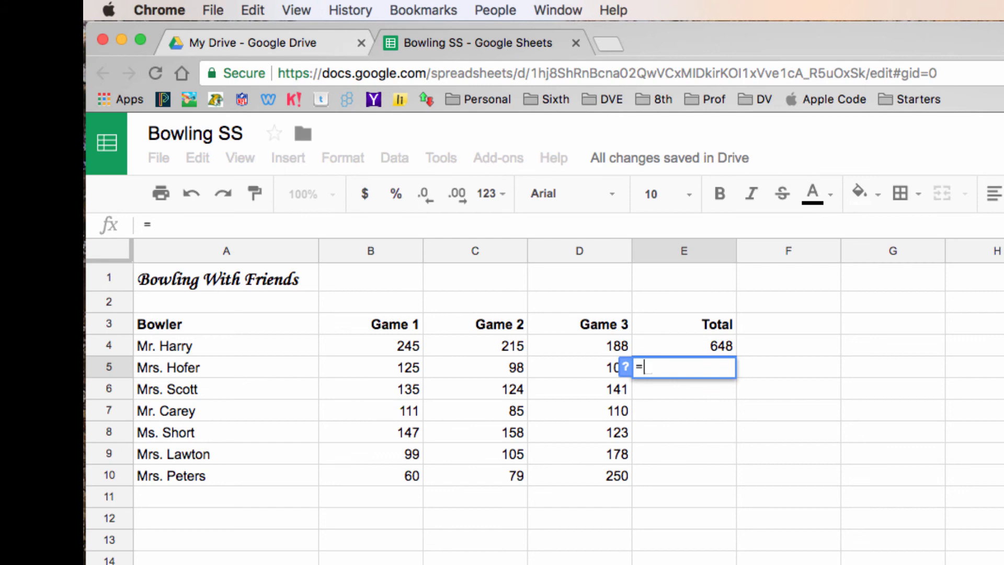
text(b5+)
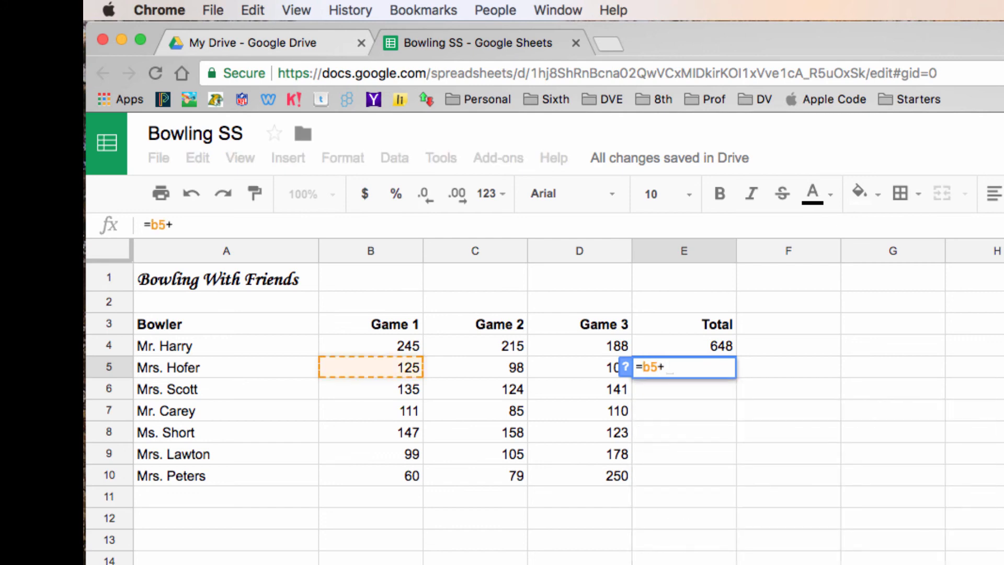
text(c5+)
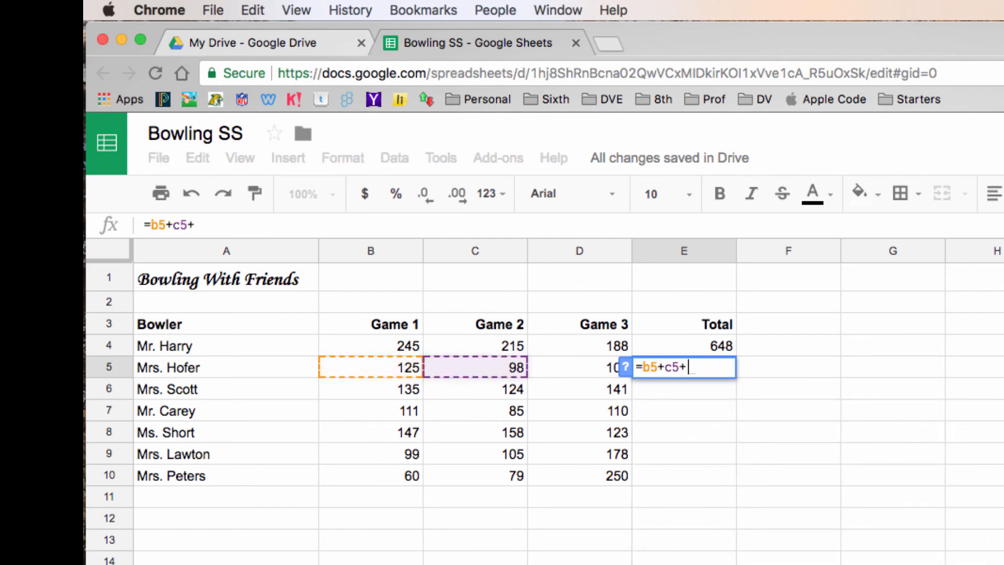
text(d5)
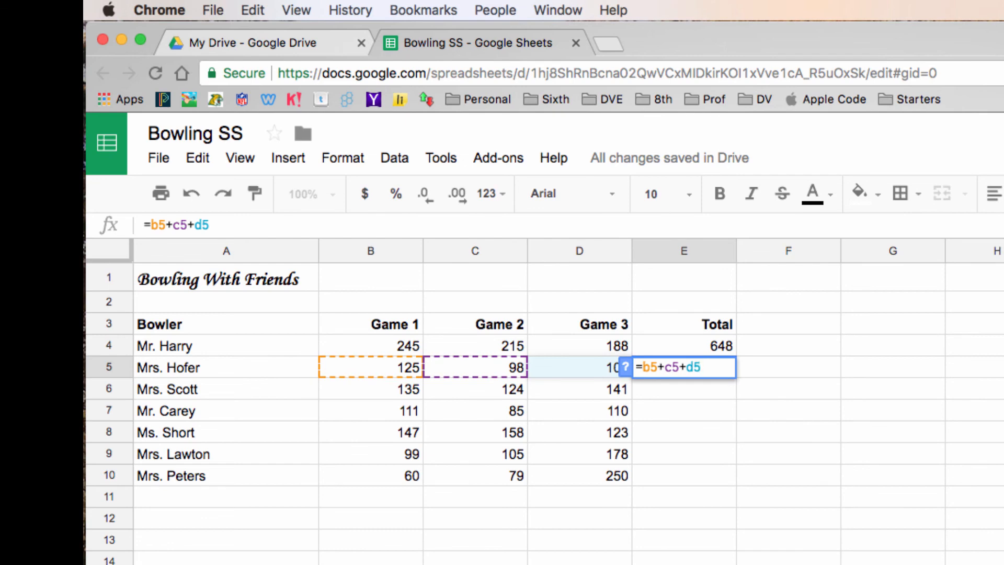
key(Return)
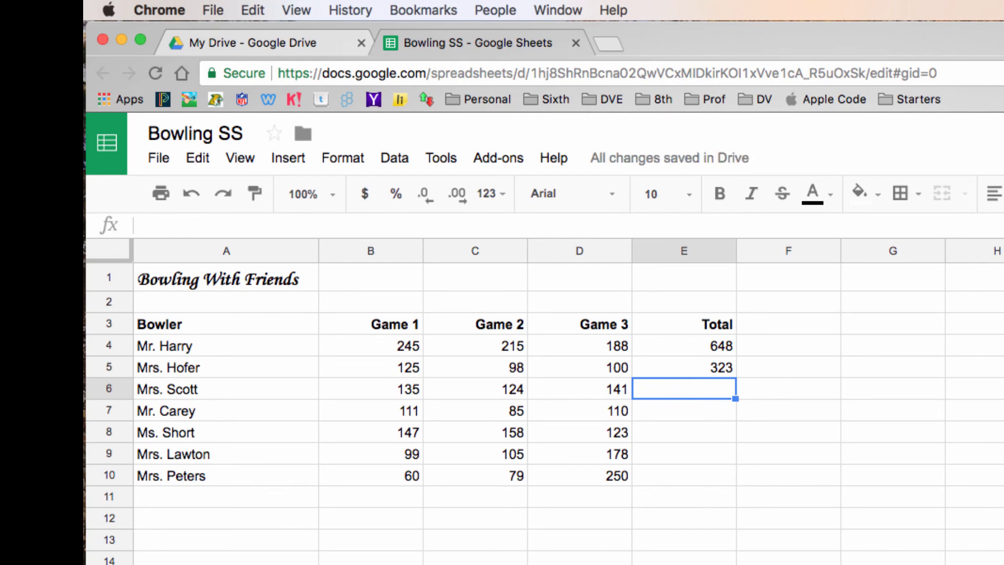
Total the third bowler's scores in cell E6 with =B6+C6+D6, picking the score cells in the sheet as references.
text(=)
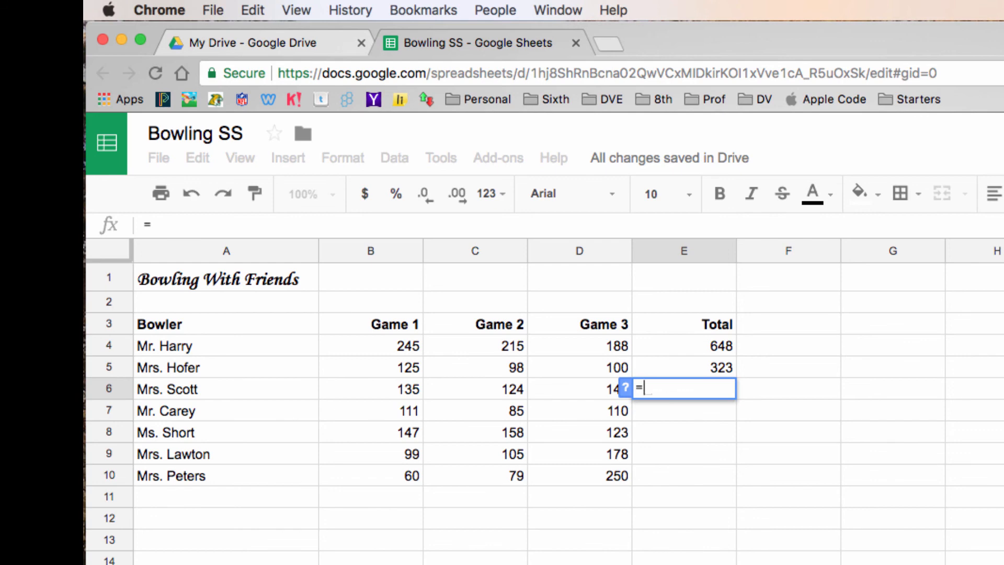
click(371, 389)
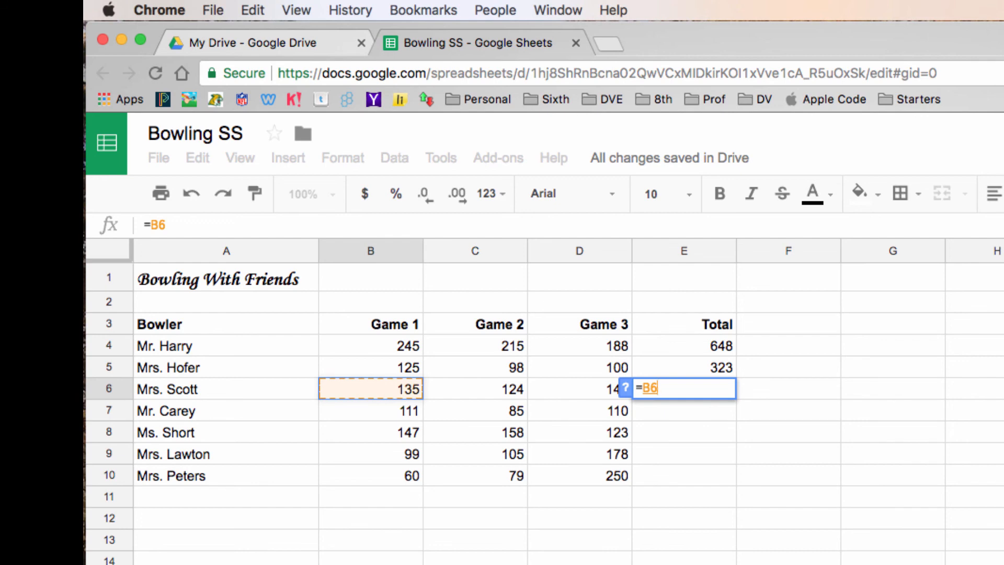
text(+)
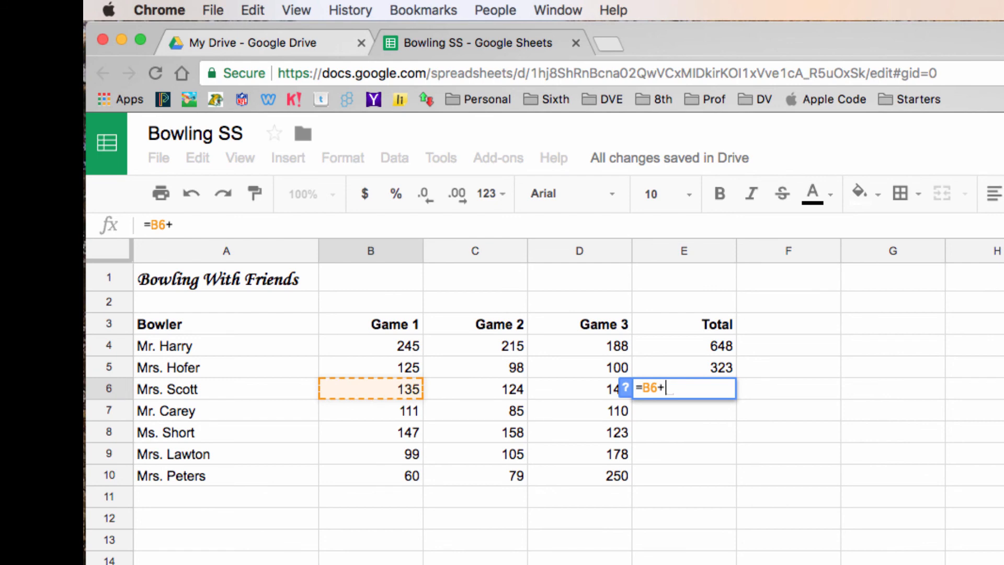
click(475, 388)
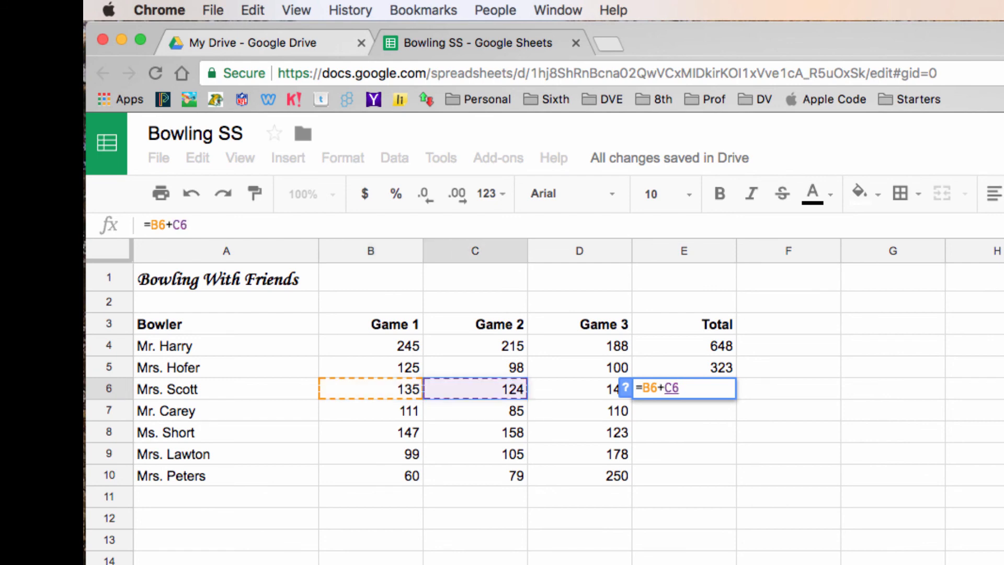
text(+)
click(576, 389)
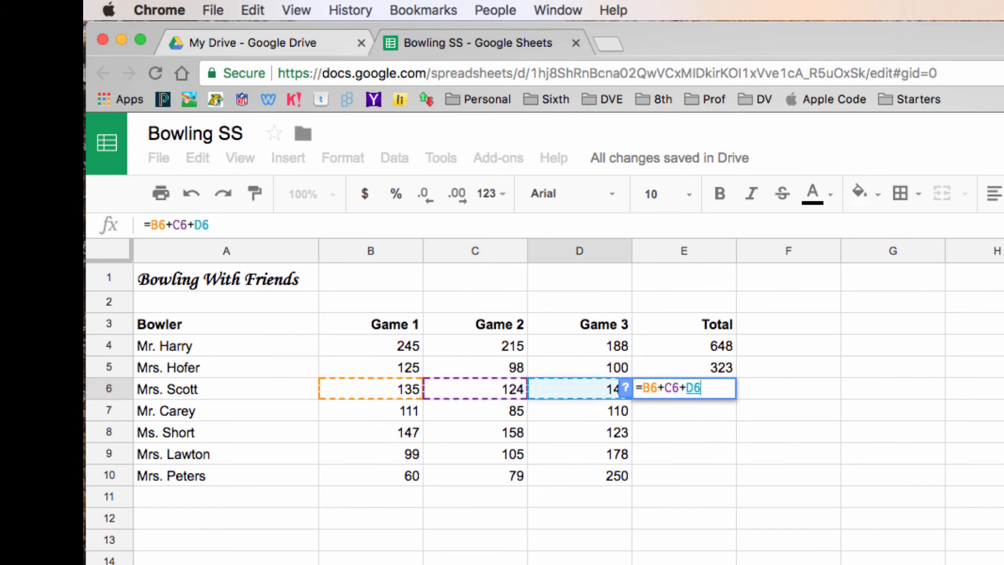
key(Return)
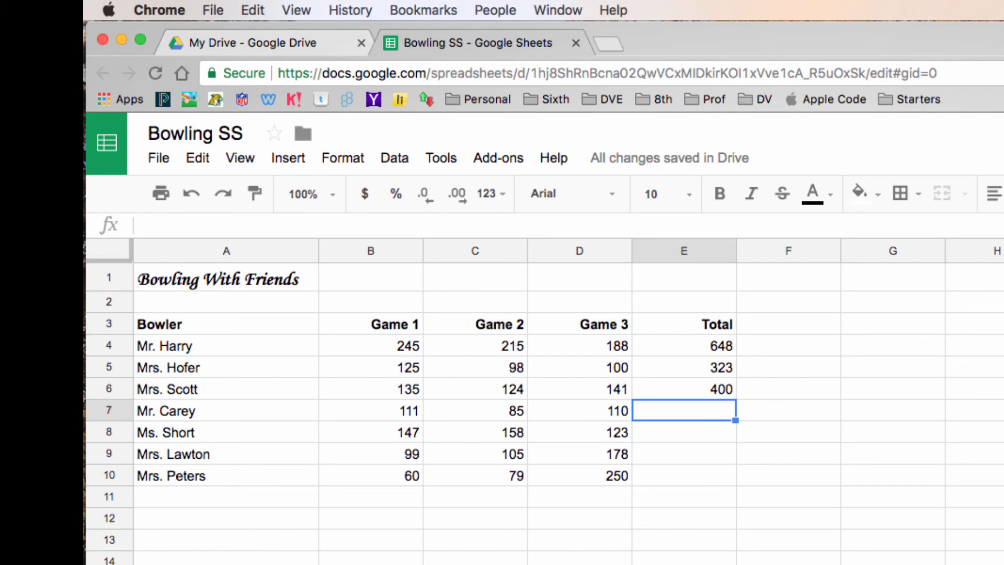
Look over the Total column's cells down to E10 for the bowlers who still need a formula, returning to E7.
key(Down)
key(Down)
key(Down)
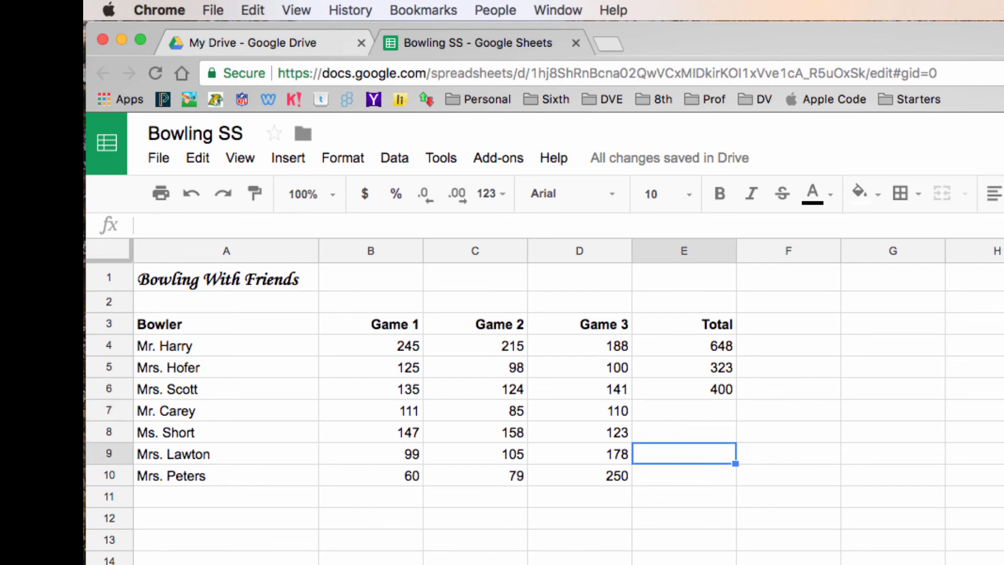
key(Up)
key(Up)
key(Up)
key(Down)
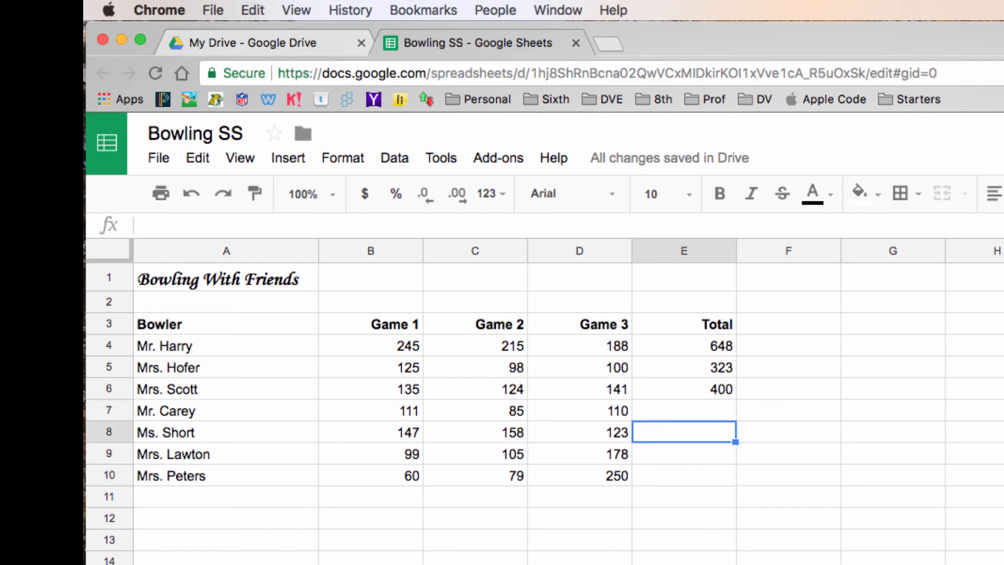
key(Down)
key(Down)
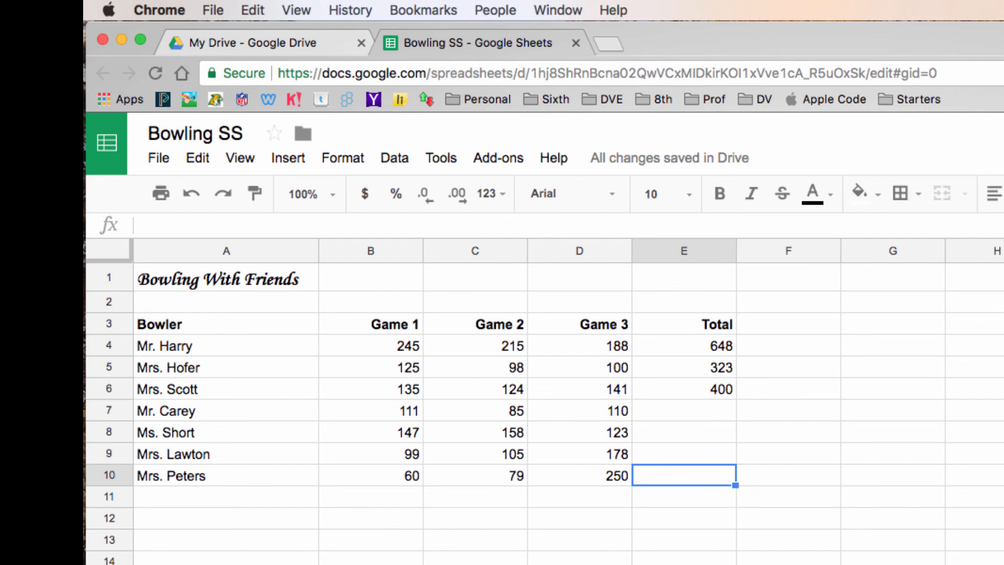
key(Up)
key(Up)
key(Up)
key(Up)
key(Up)
key(Up)
key(Down)
key(Down)
key(Down)
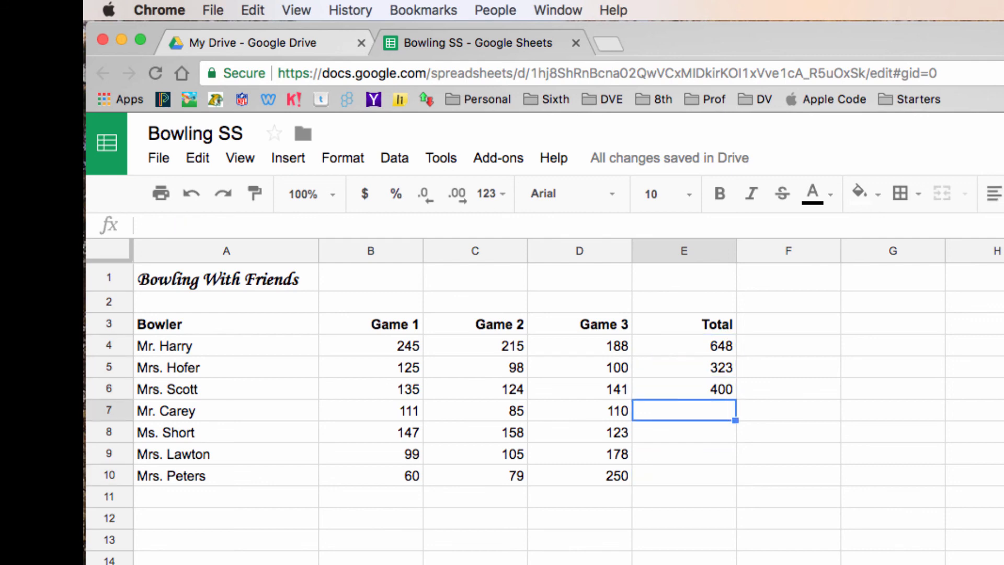